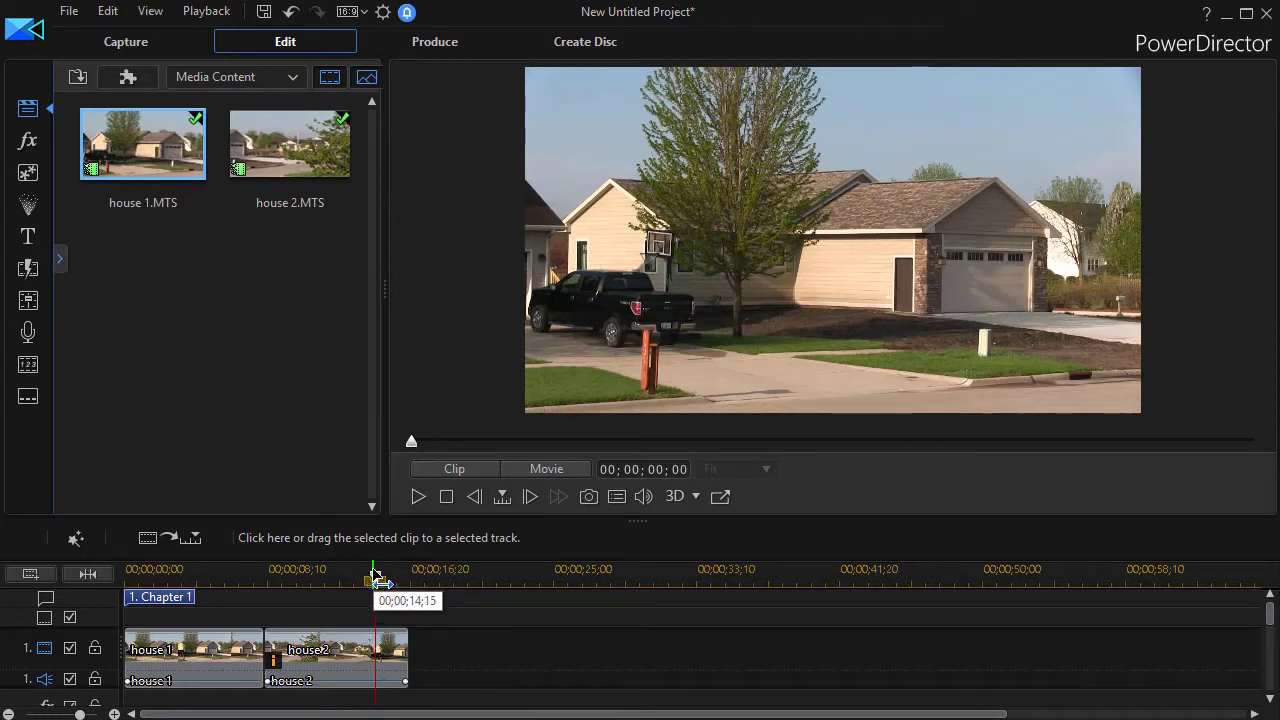
# - Switch the preview to Movie, scrub back to about 7 seconds, and open the Transition Room
pyautogui.click(337, 578)
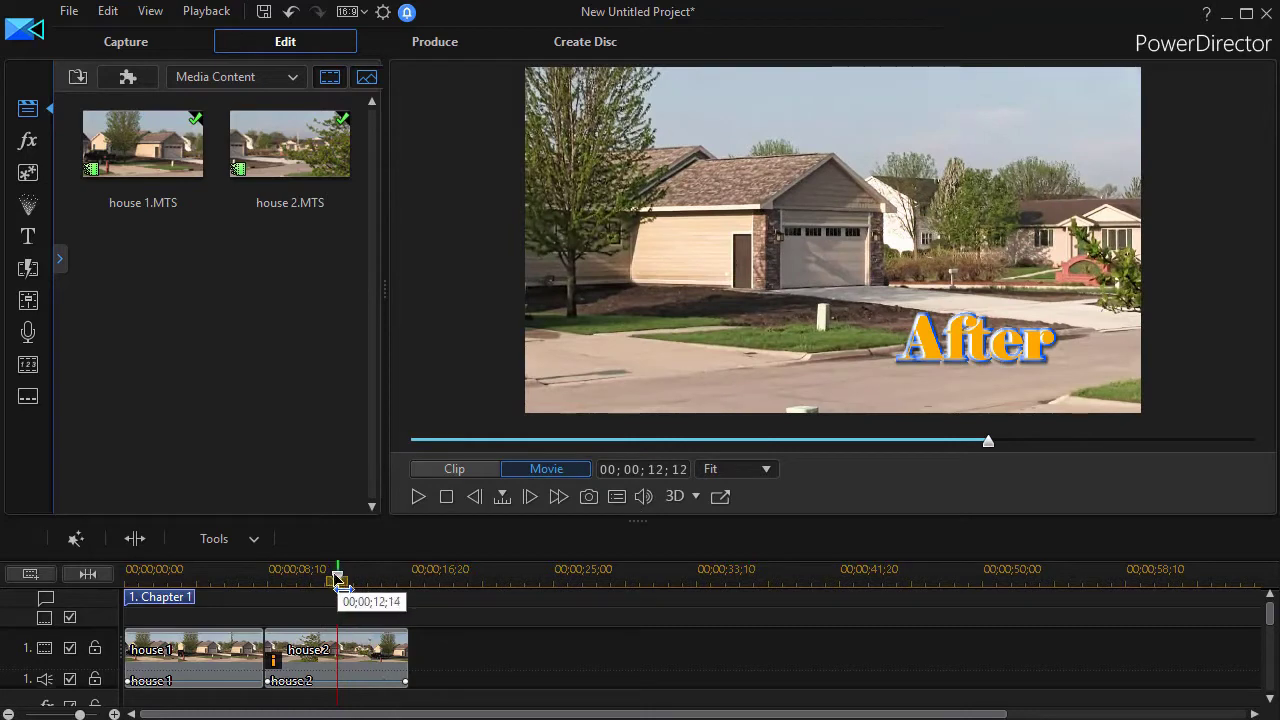
pyautogui.moveTo(337, 578); pyautogui.dragTo(204, 601)
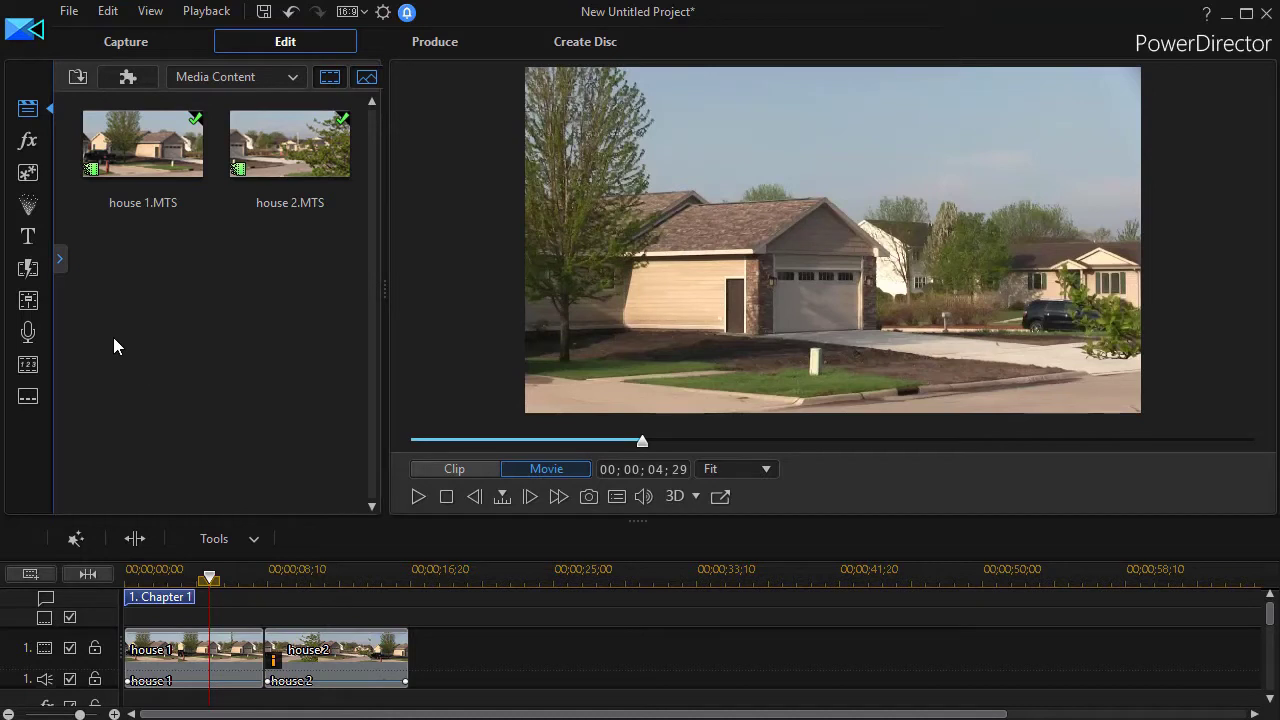
pyautogui.click(28, 268)
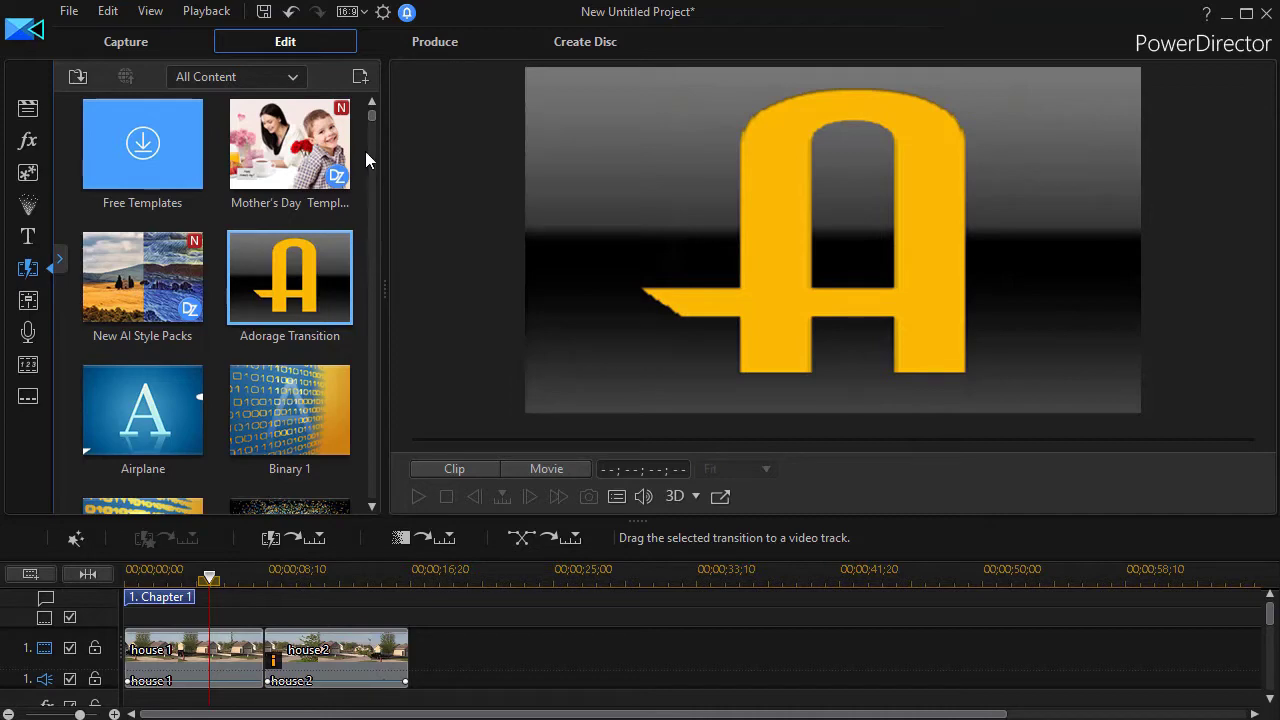
# - Scroll to the Vitascene Transition and drag it between house 1 and house 2
pyautogui.moveTo(370, 111); pyautogui.dragTo(366, 450)
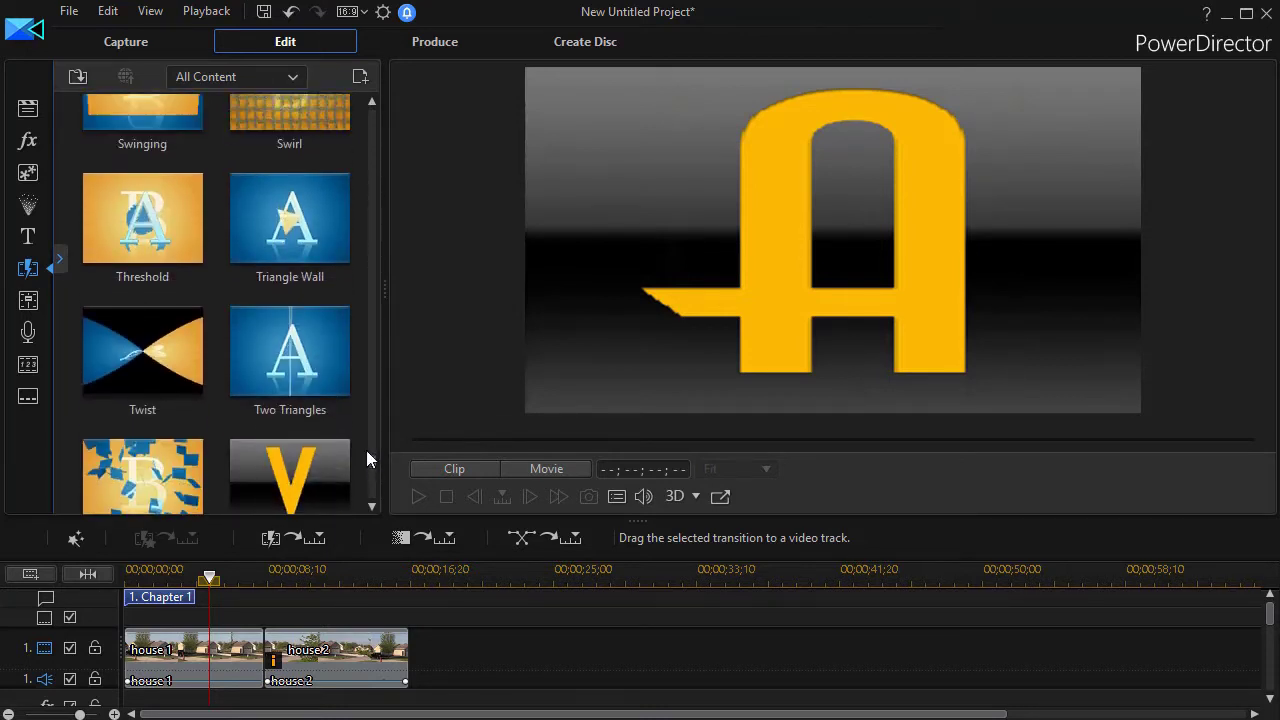
pyautogui.click(370, 506)
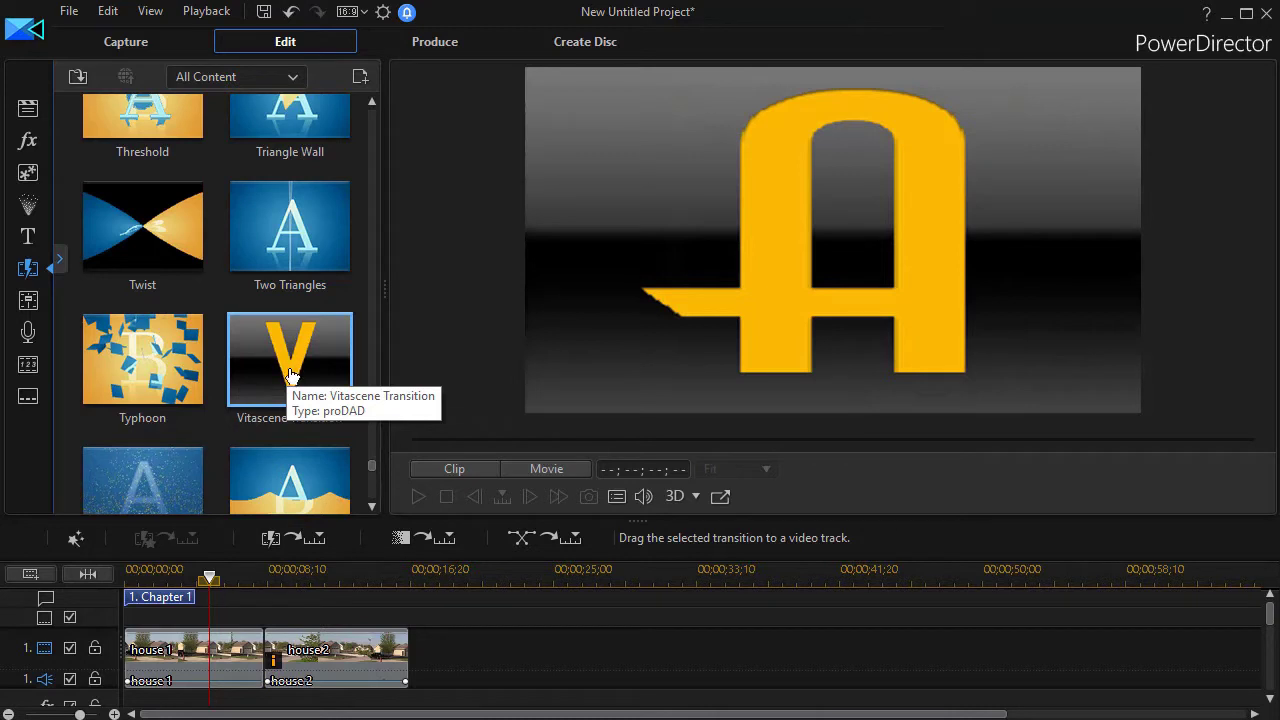
pyautogui.moveTo(300, 368)
pyautogui.mouseDown()
pyautogui.moveTo(278, 614)
pyautogui.moveTo(258, 654)
pyautogui.mouseUp()
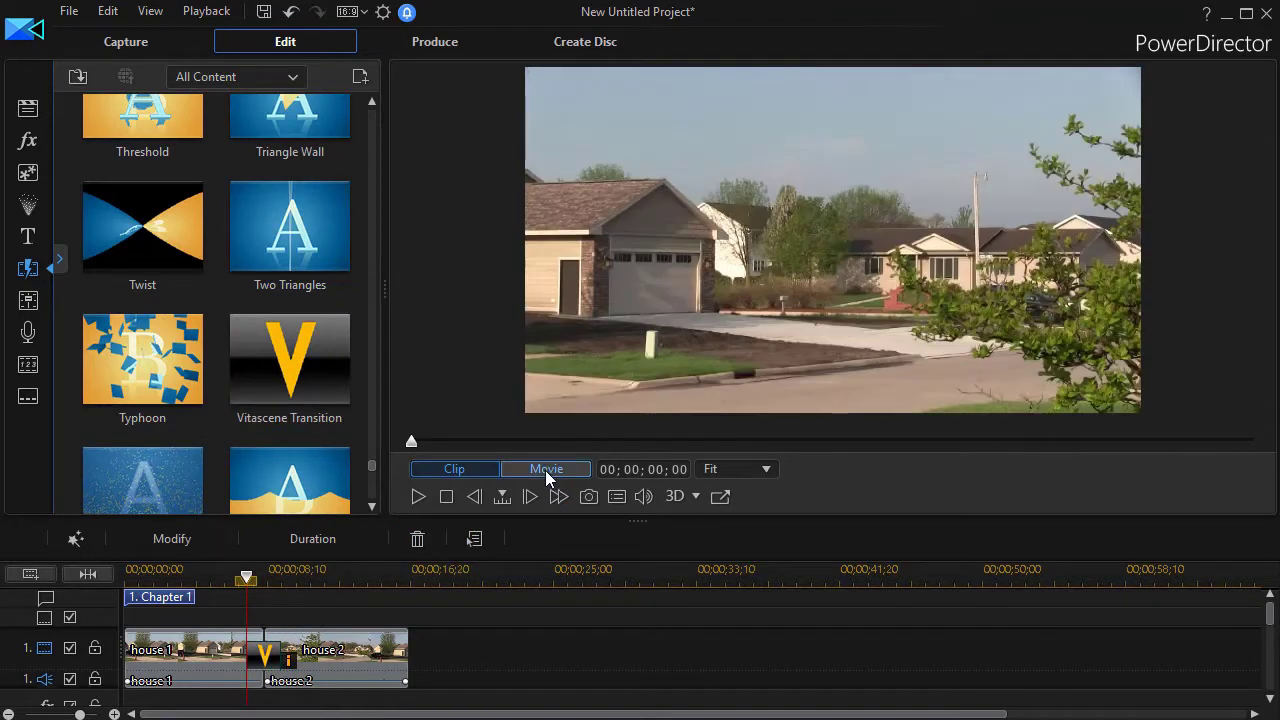
# - Play and stop the Movie preview through the Vitascene transition, then select it on the timeline
pyautogui.click(417, 497)
pyautogui.click(417, 497)
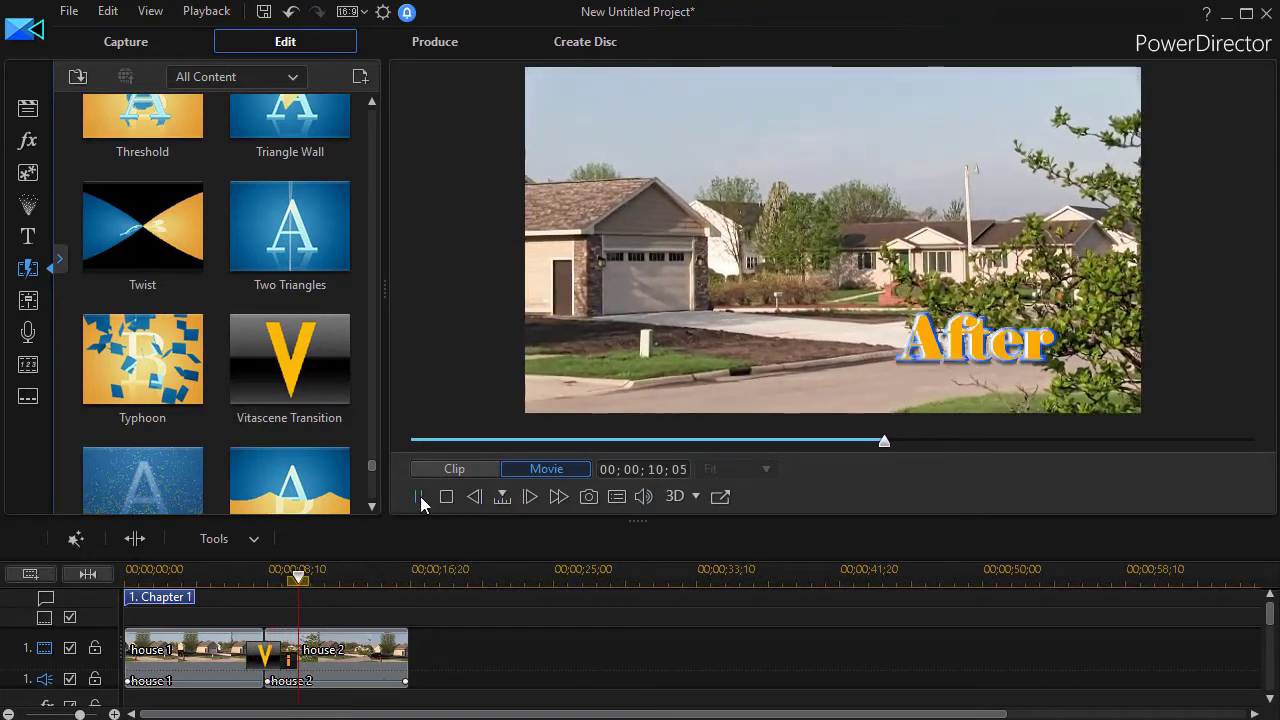
pyautogui.click(419, 497)
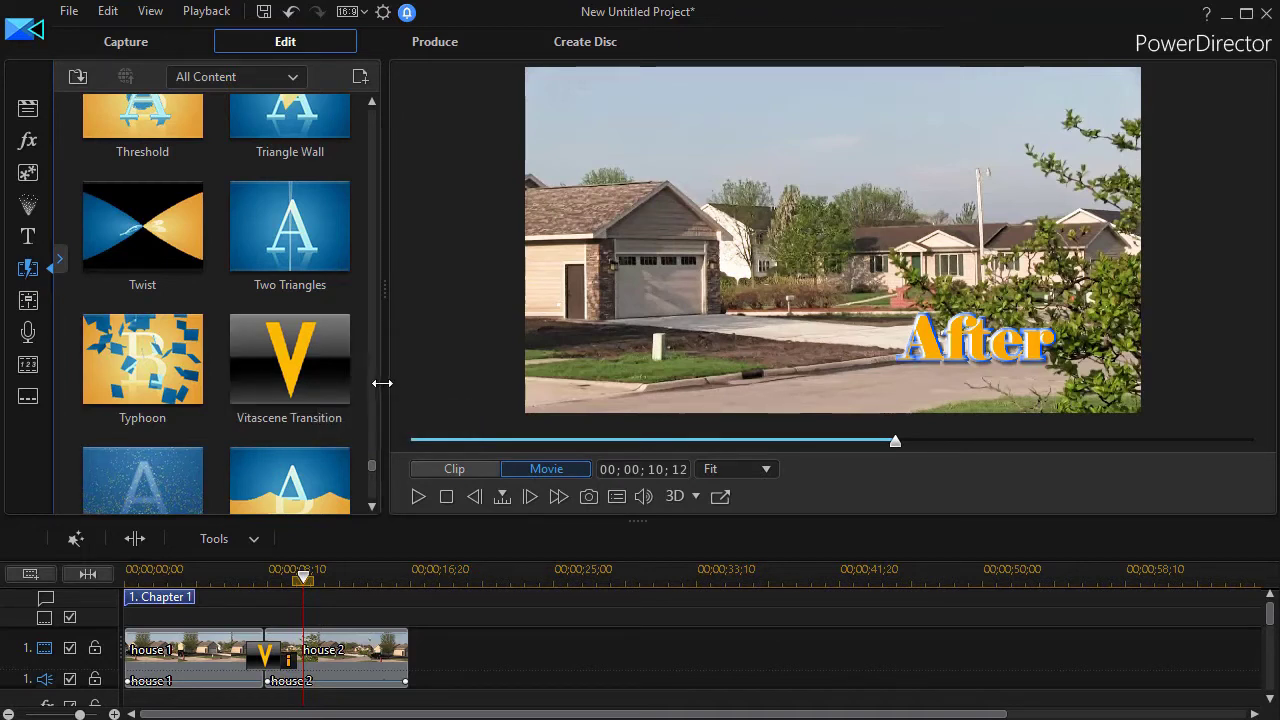
pyautogui.click(268, 660)
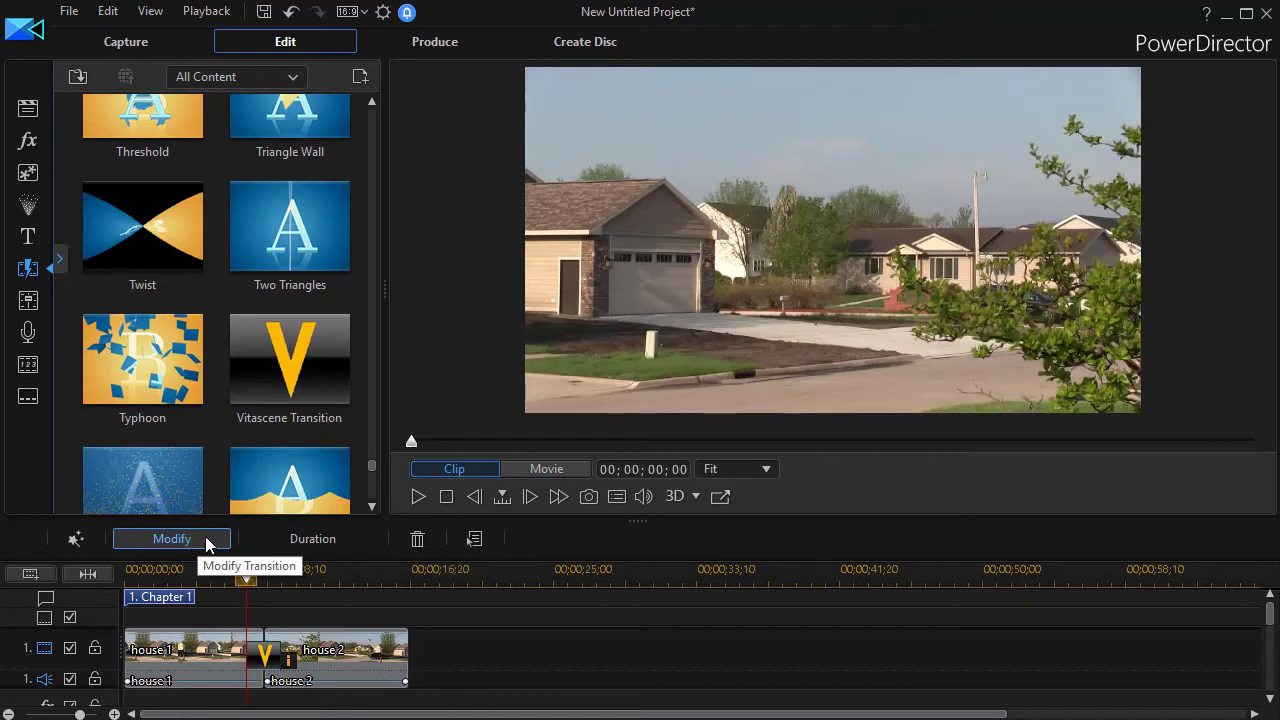
# - Open the Vitascene transition's Modify settings, widen the panel, and launch the stand-alone editor
pyautogui.click(205, 536)
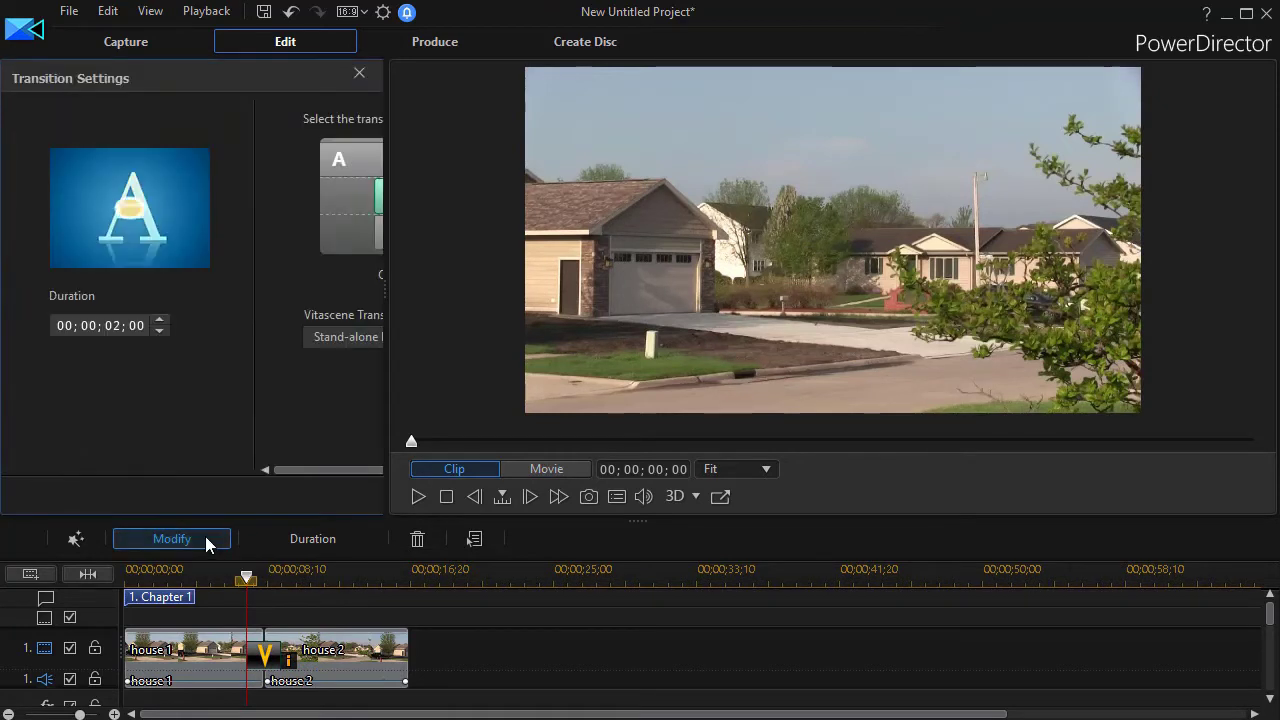
pyautogui.moveTo(383, 285); pyautogui.dragTo(750, 286)
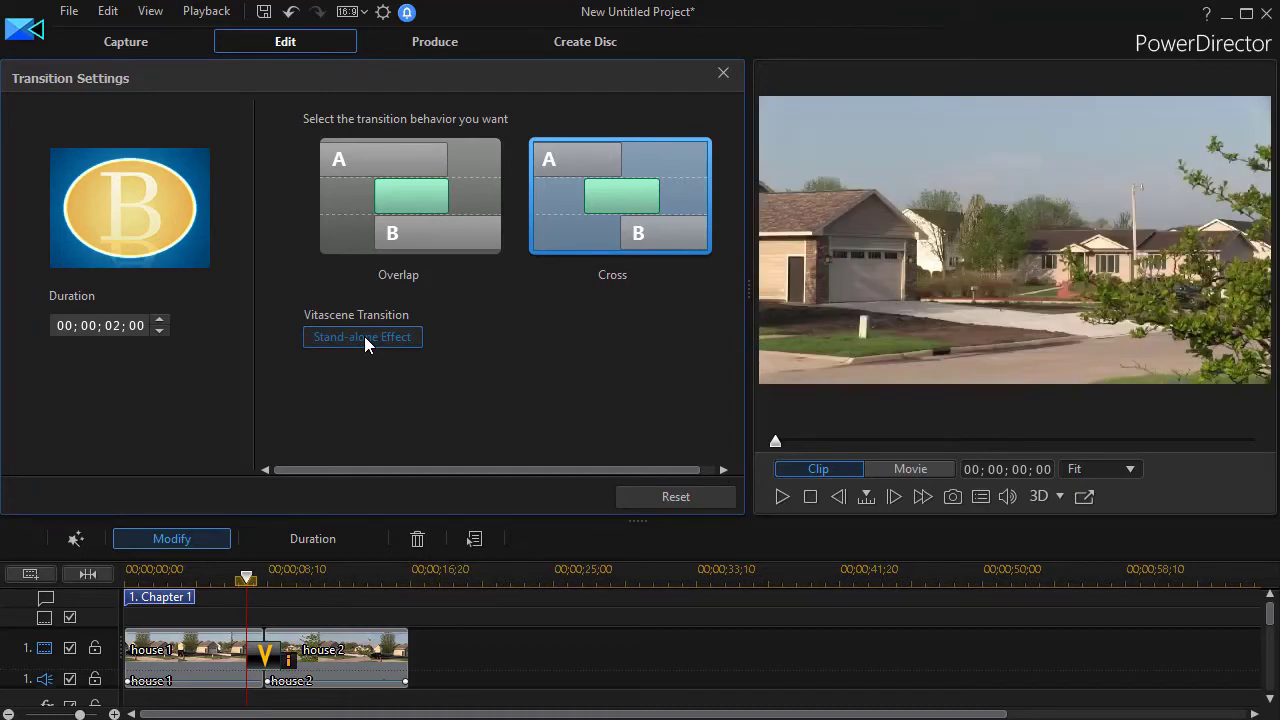
pyautogui.click(364, 336)
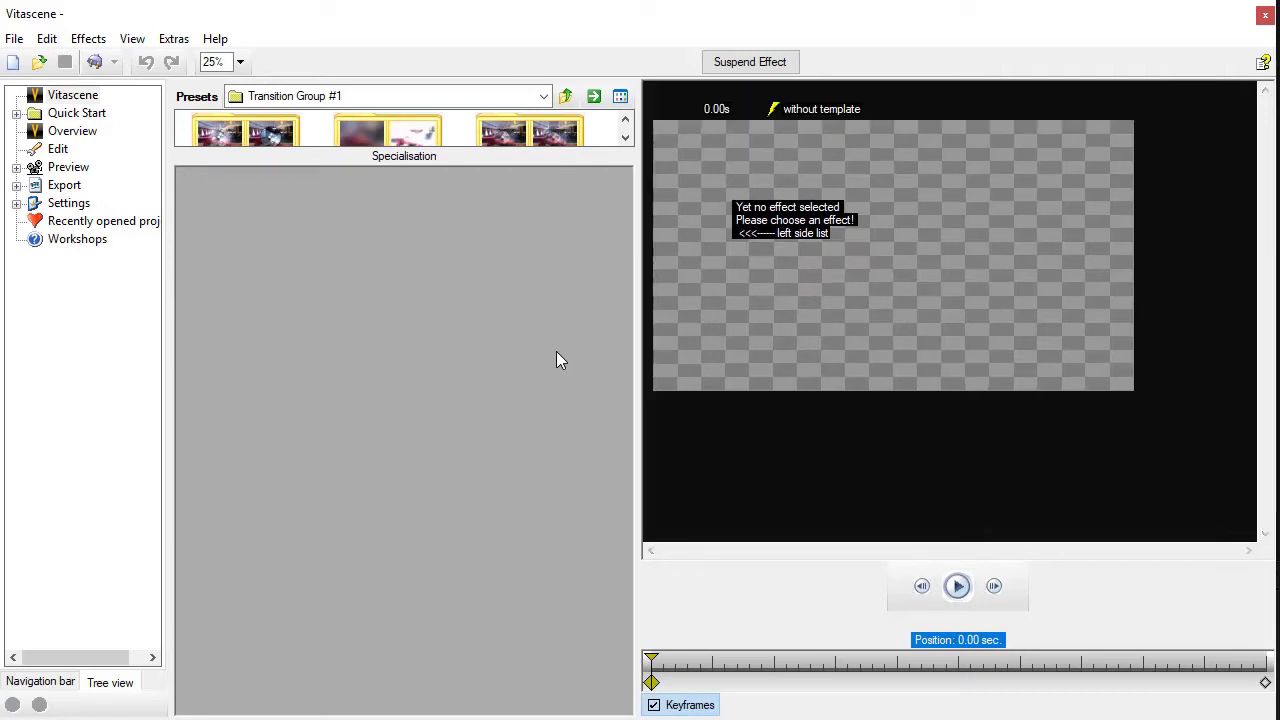
# - Enlarge the Presets pane and choose the Light Ray Wipes folder under Transition Group #1
pyautogui.moveTo(471, 154); pyautogui.dragTo(420, 452)
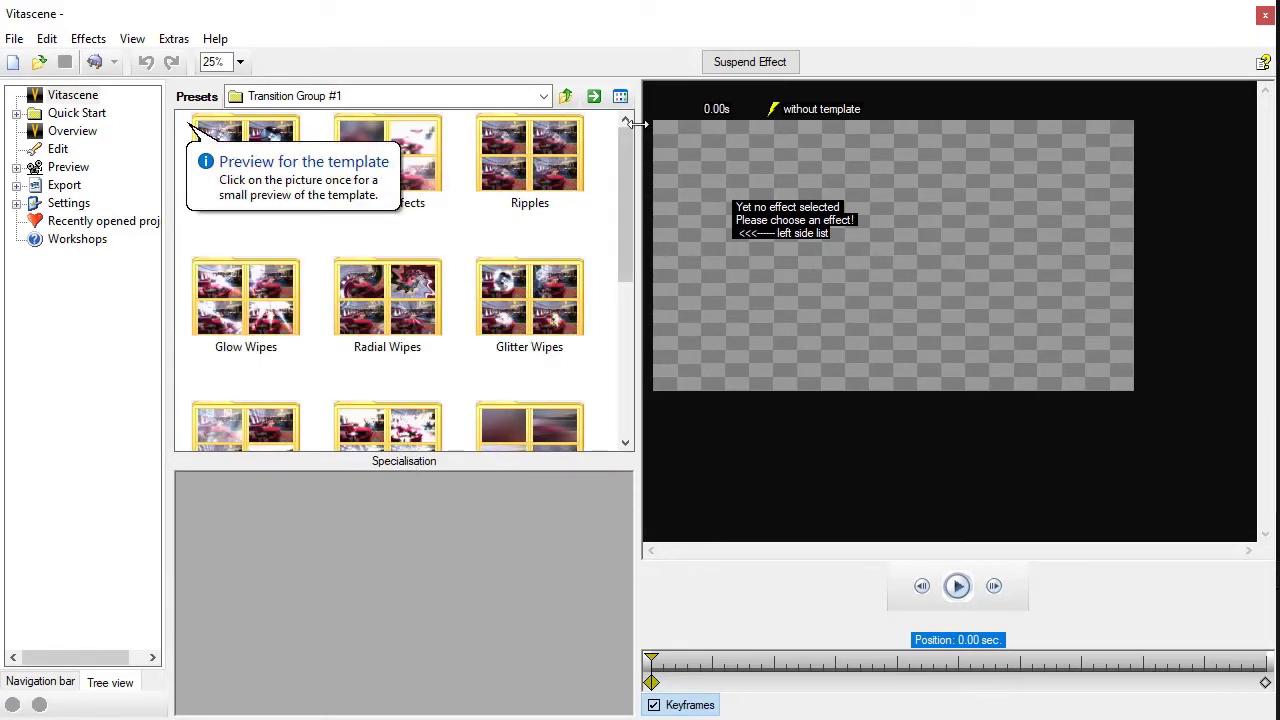
pyautogui.click(544, 96)
pyautogui.moveTo(545, 251); pyautogui.dragTo(545, 120)
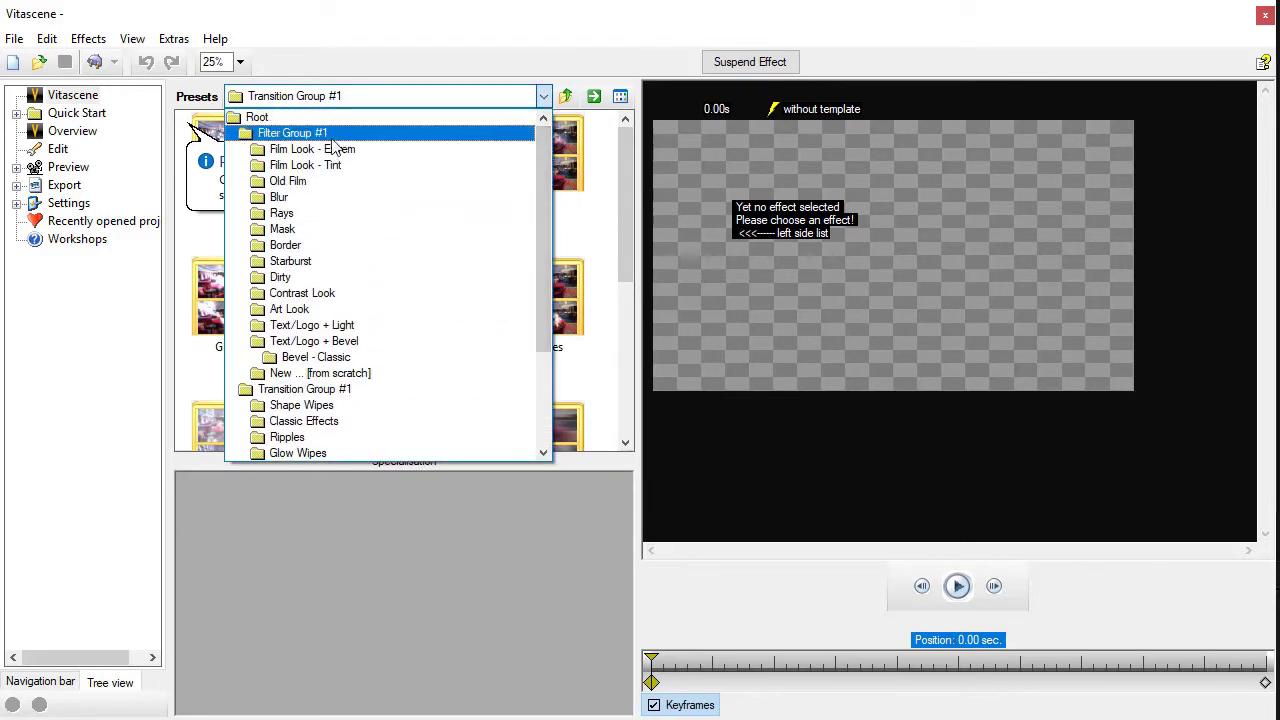
pyautogui.moveTo(545, 246); pyautogui.dragTo(560, 330)
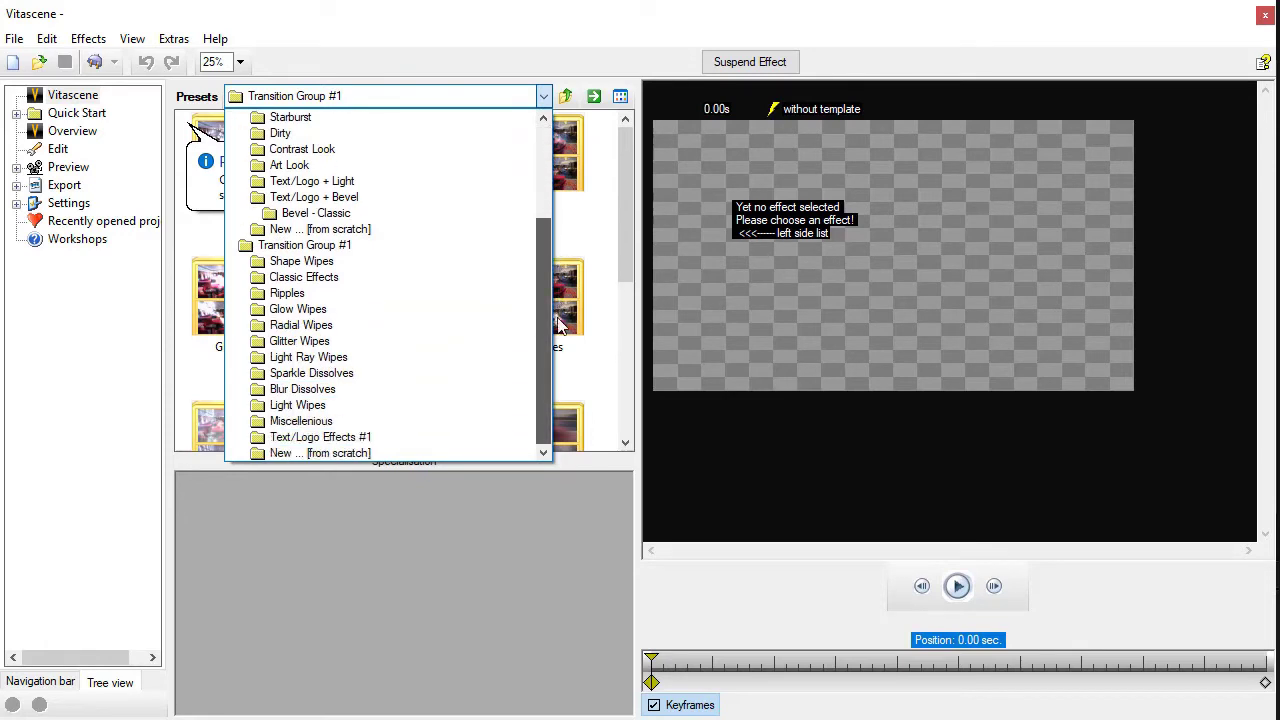
pyautogui.click(348, 250)
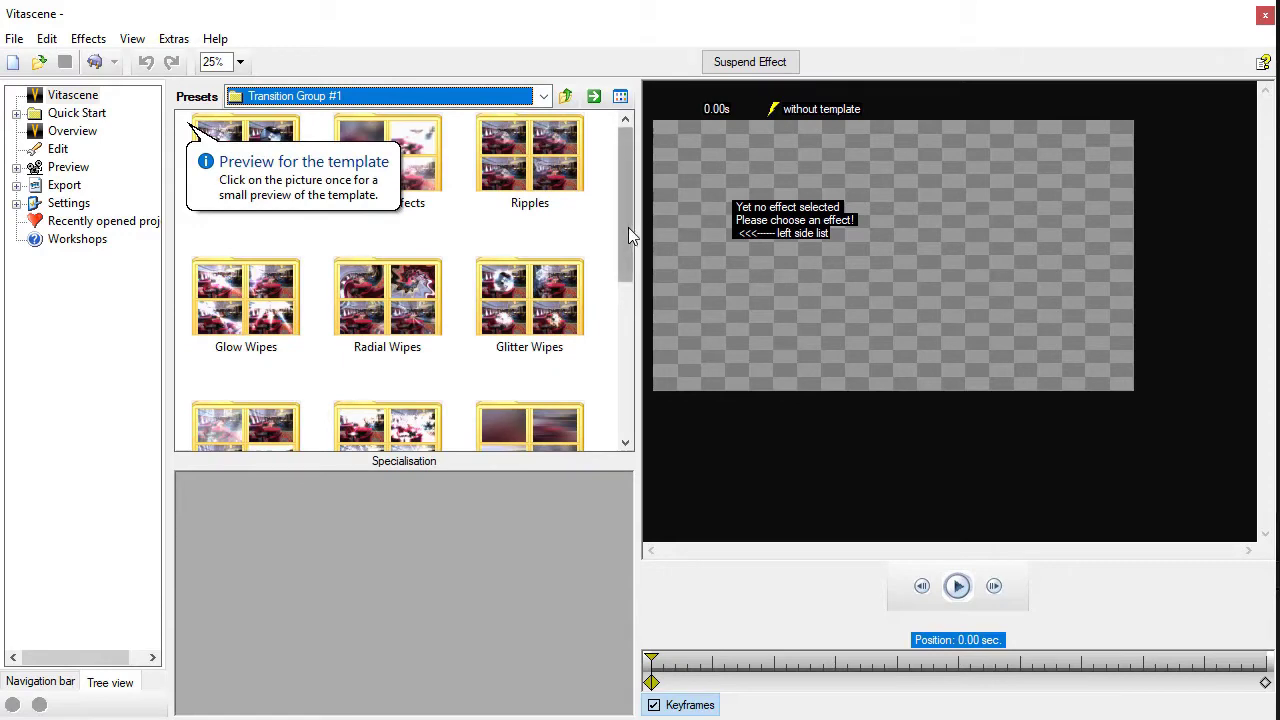
pyautogui.moveTo(628, 227)
pyautogui.mouseDown()
pyautogui.moveTo(622, 368)
pyautogui.moveTo(603, 403)
pyautogui.moveTo(593, 234)
pyautogui.mouseUp()
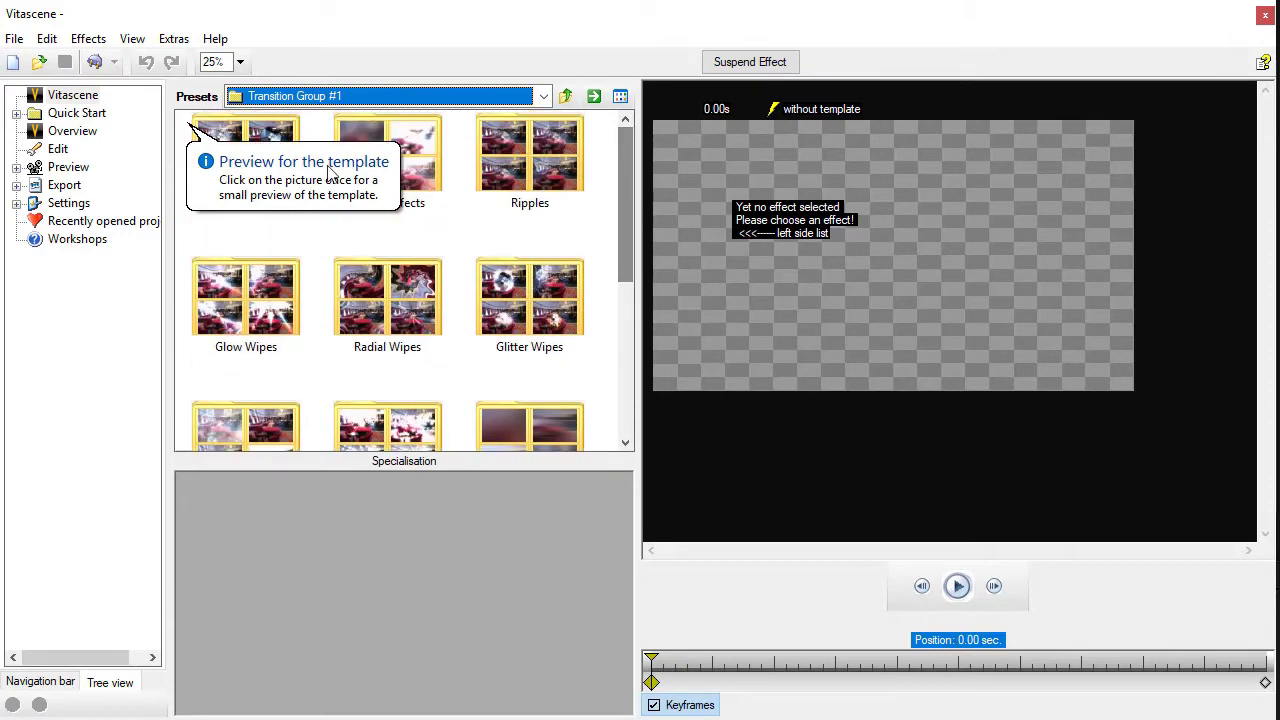
pyautogui.click(546, 98)
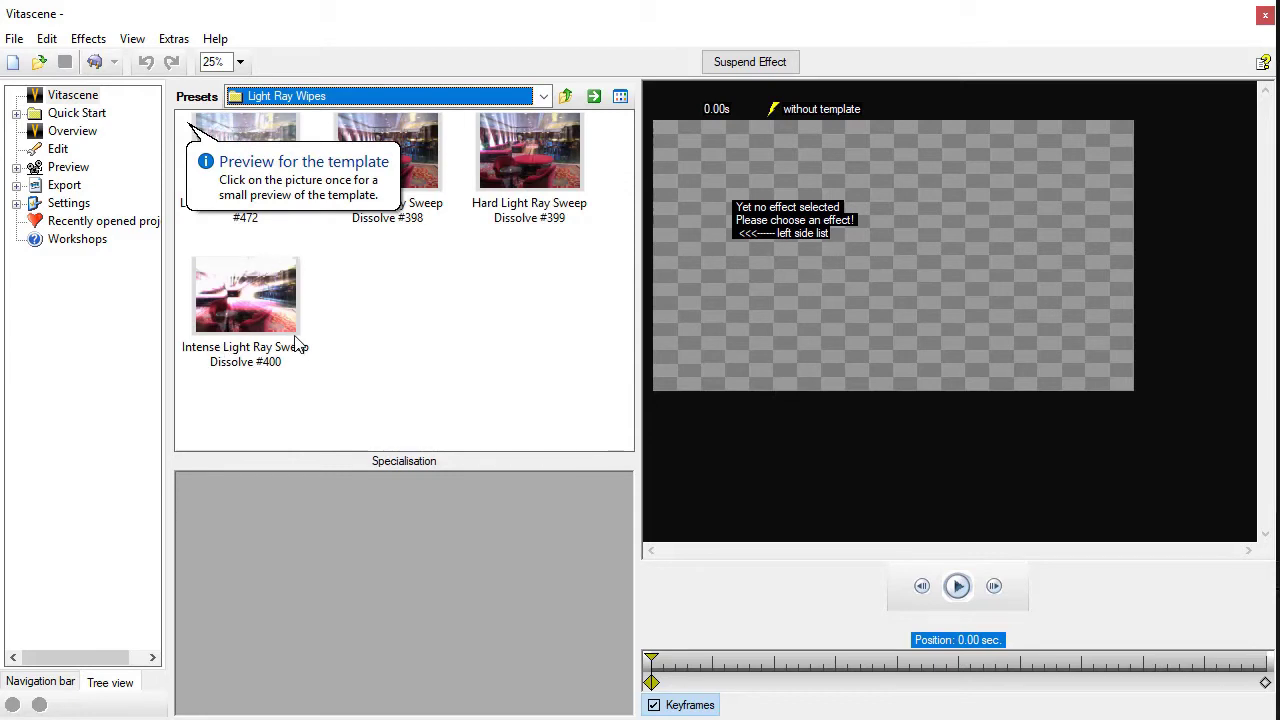
# - Apply Light Ray Sweep Dissolve #472, play a short preview, and enlarge the filter settings area
pyautogui.click(270, 131)
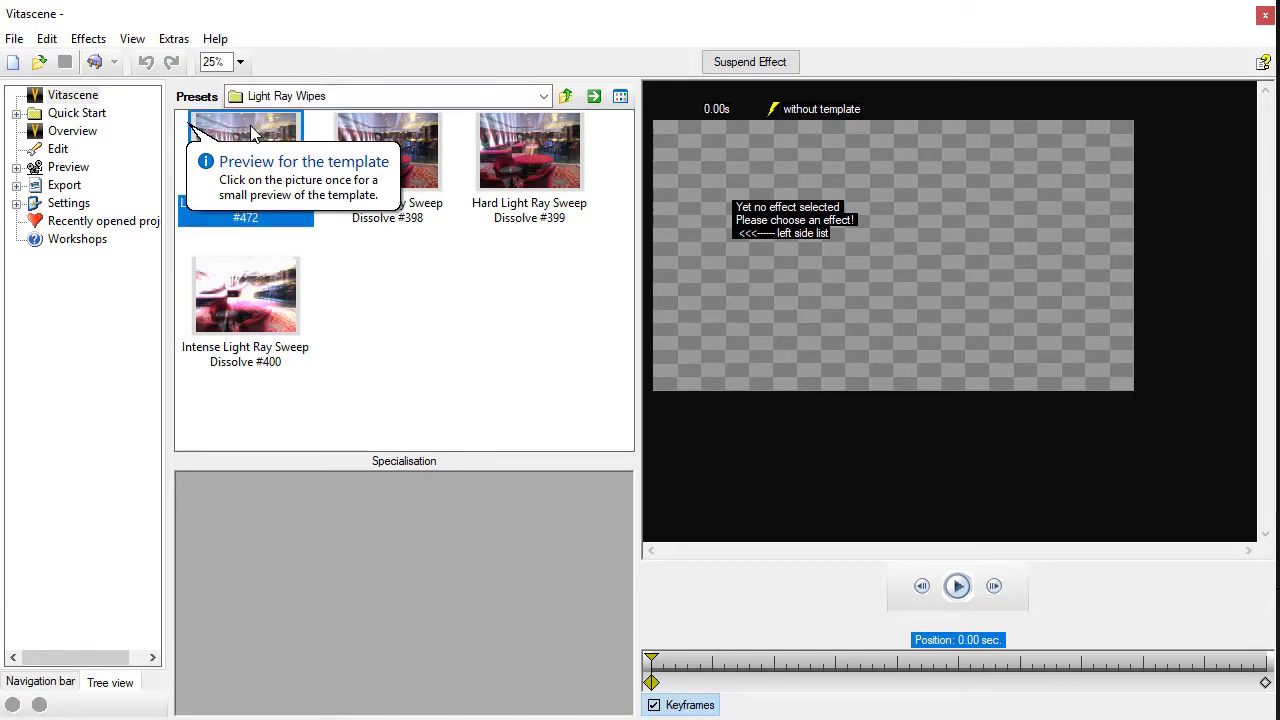
pyautogui.doubleClick(252, 135)
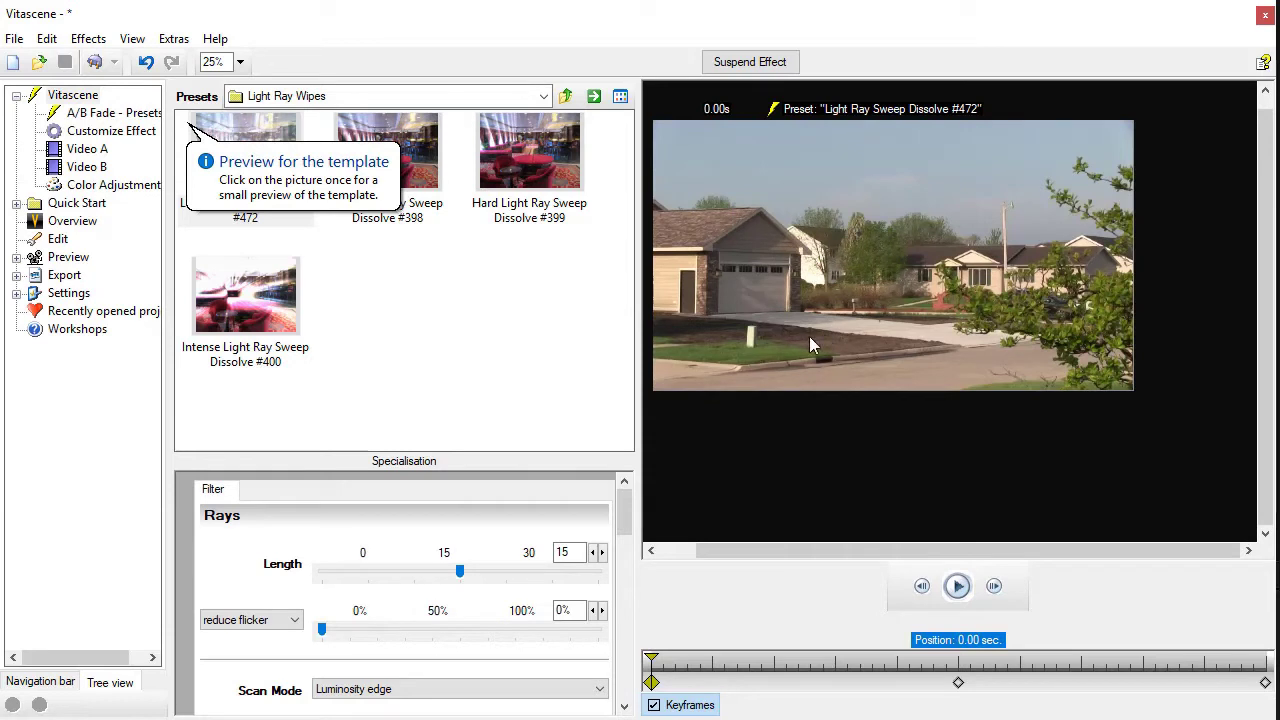
pyautogui.click(958, 586)
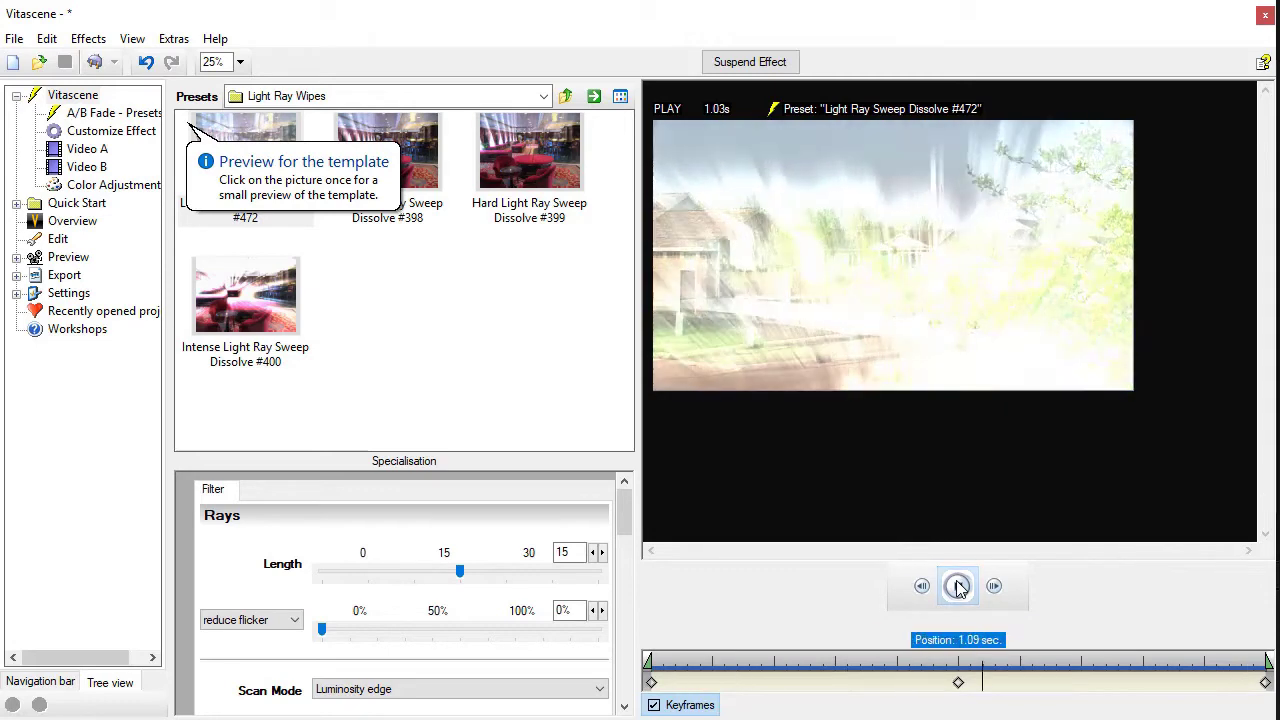
pyautogui.click(958, 587)
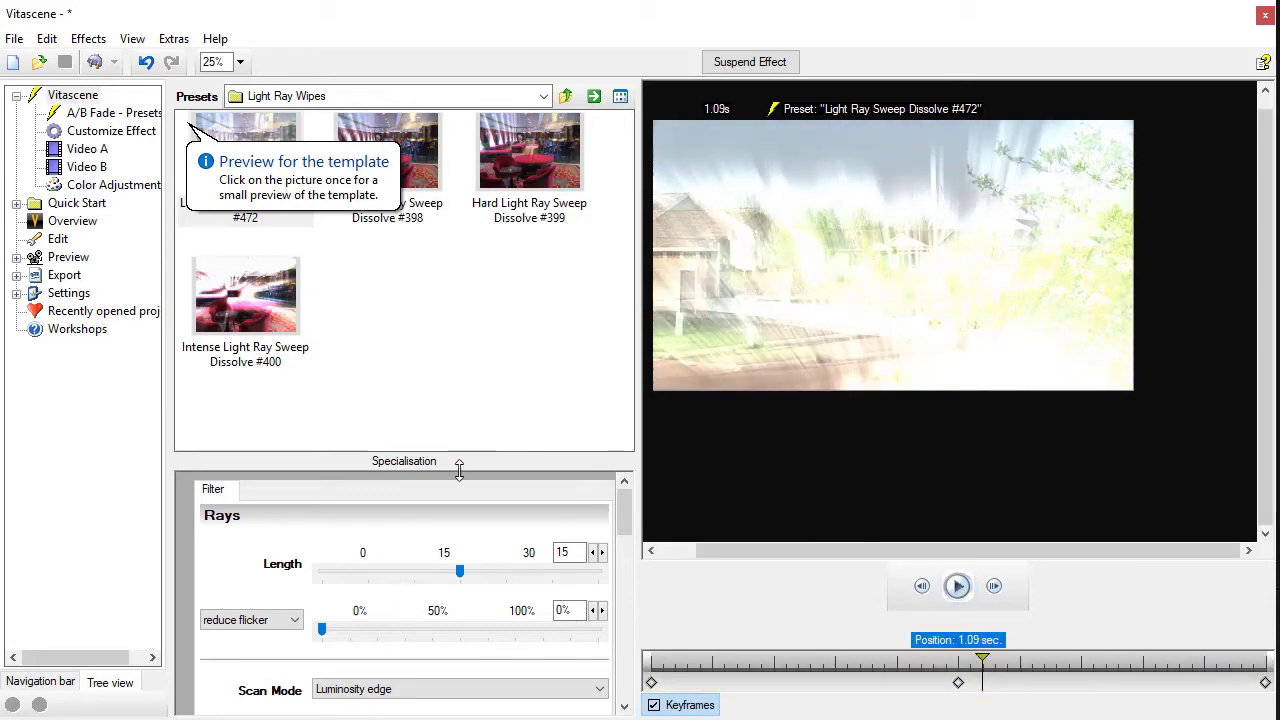
pyautogui.moveTo(467, 463); pyautogui.dragTo(469, 233)
# - Shorten the Rays Length from 15 to 11, keeping Luminosity edge scan mode and Soft Light method
pyautogui.moveTo(623, 317)
pyautogui.mouseDown()
pyautogui.moveTo(625, 338)
pyautogui.moveTo(621, 319)
pyautogui.mouseUp()
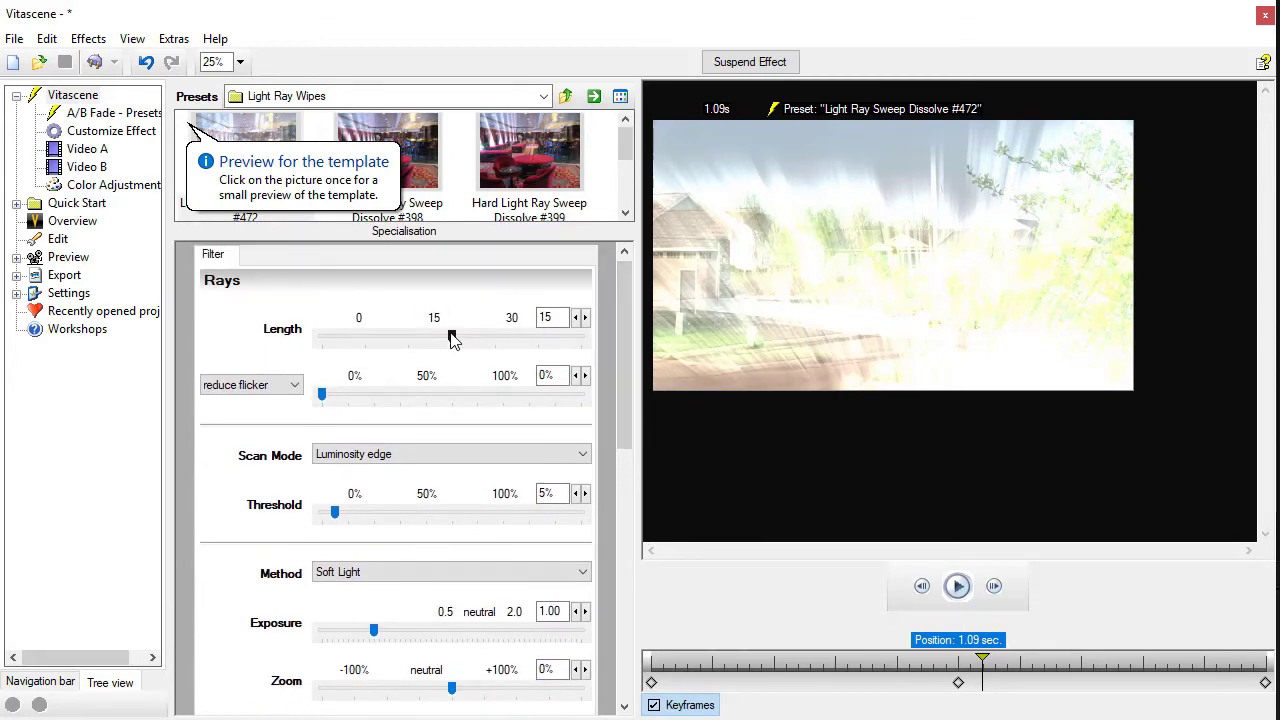
pyautogui.moveTo(443, 345); pyautogui.dragTo(418, 348)
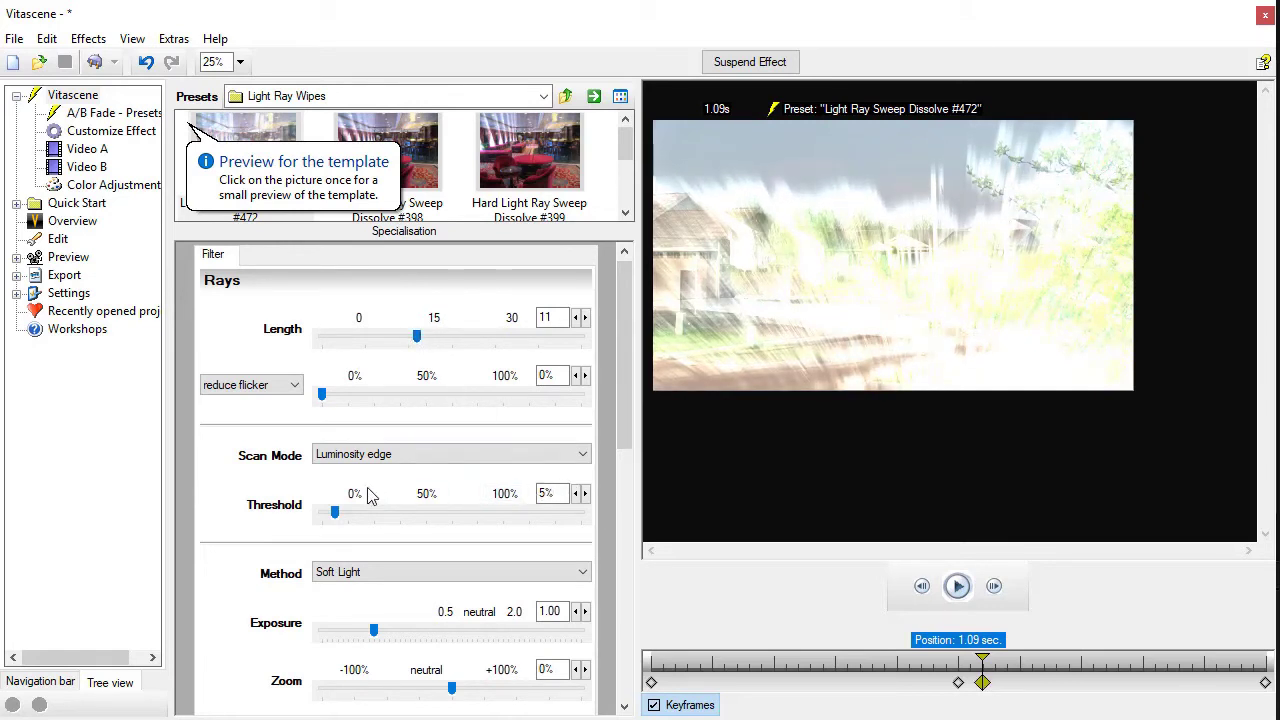
pyautogui.click(585, 457)
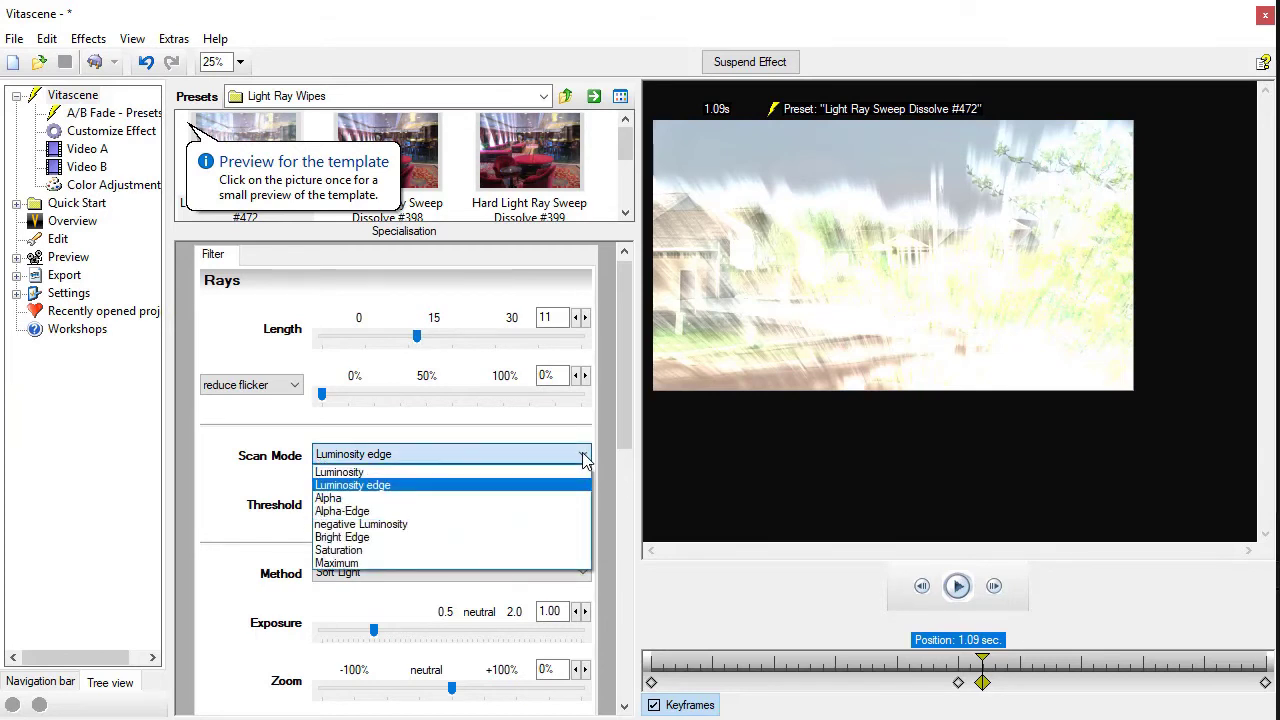
pyautogui.click(222, 488)
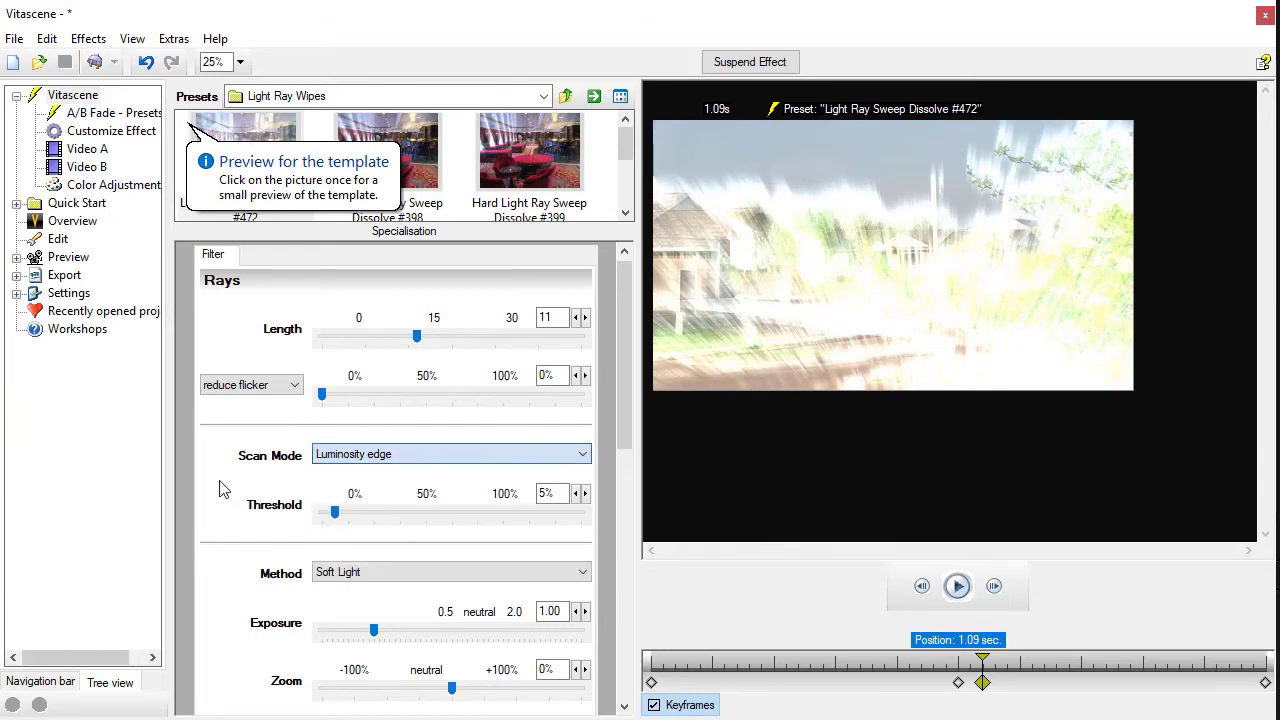
pyautogui.click(585, 575)
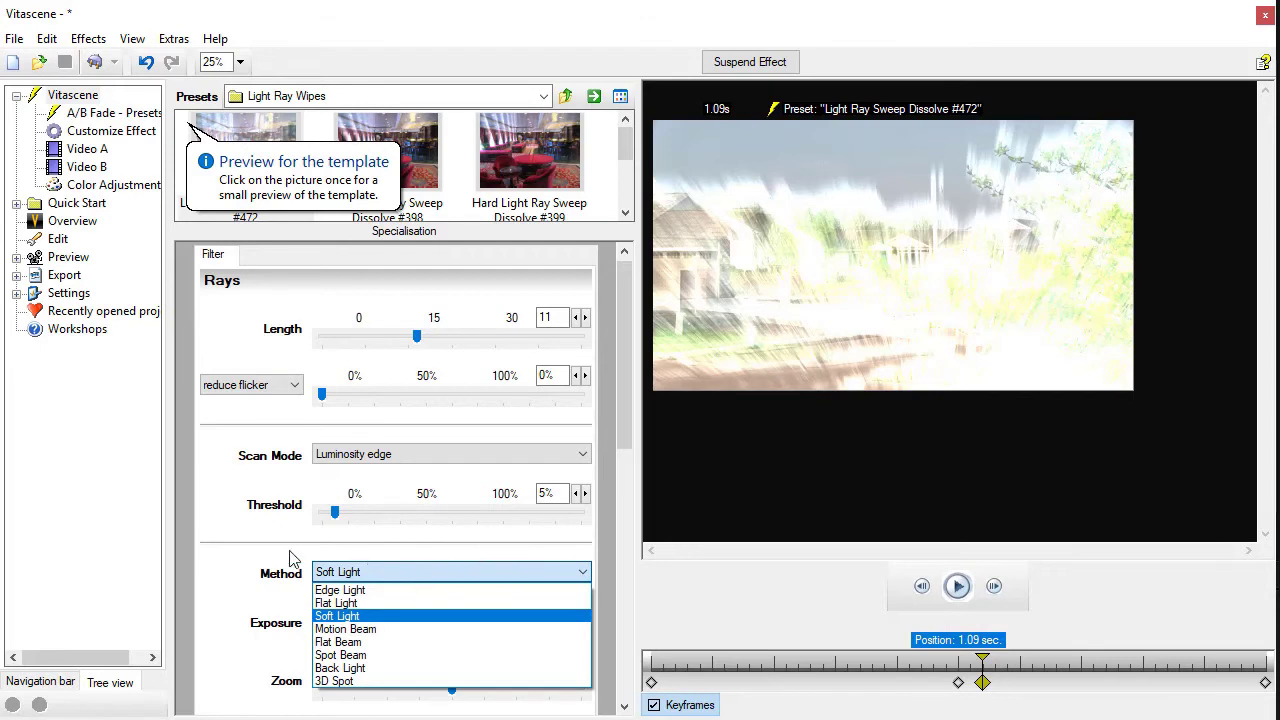
pyautogui.click(222, 565)
# - Scroll to the ray direction settings and lower the Vertical offset to -27%
pyautogui.scroll(-10, 606, 575)
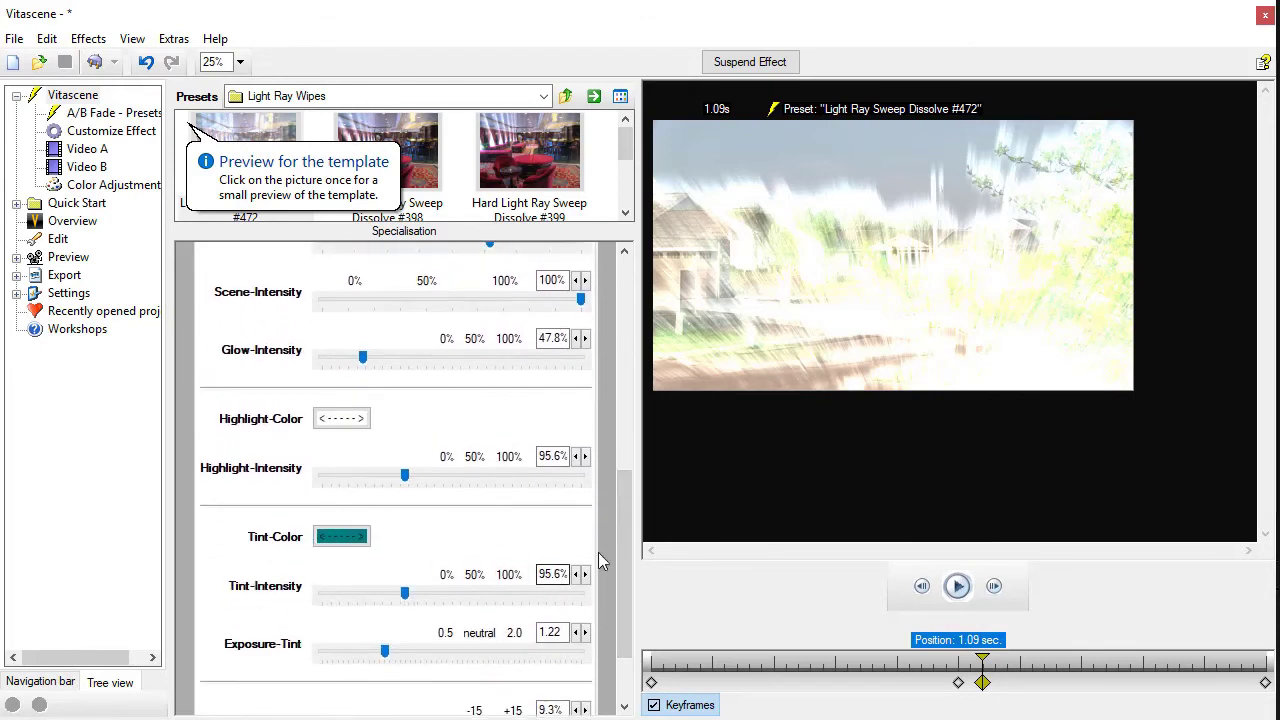
pyautogui.scroll(-5, 622, 533)
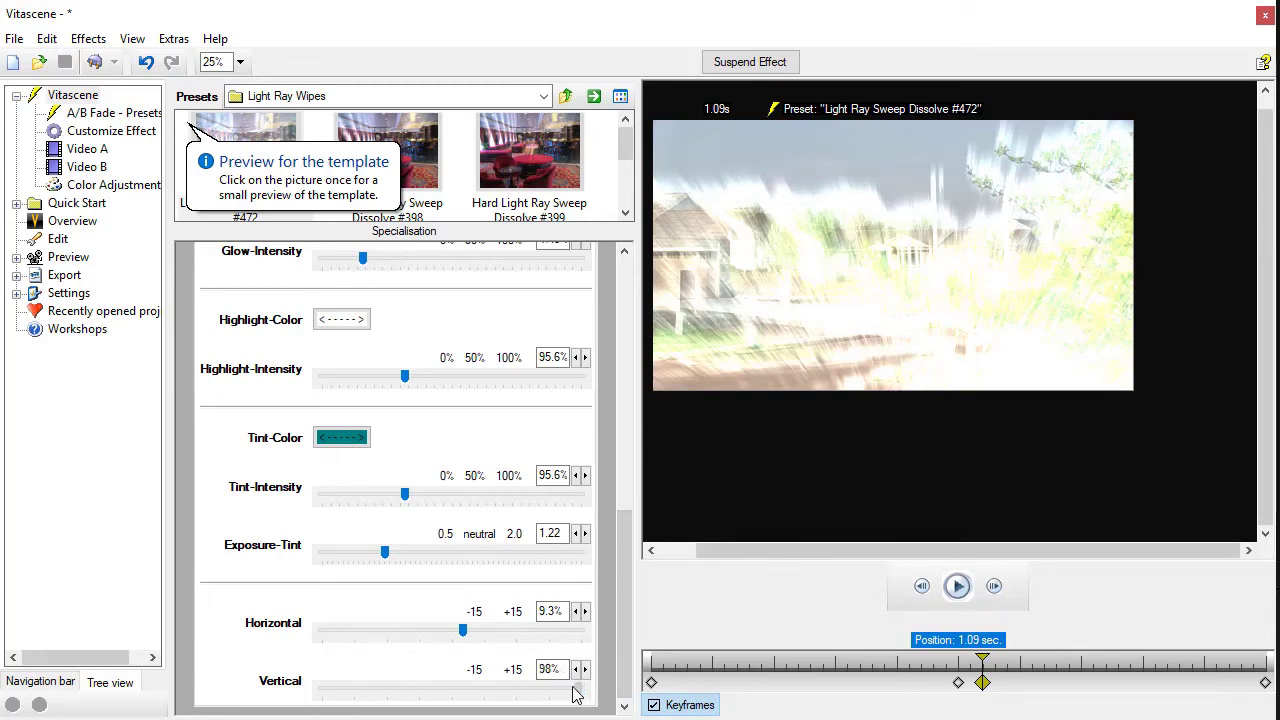
pyautogui.moveTo(575, 695); pyautogui.dragTo(412, 678)
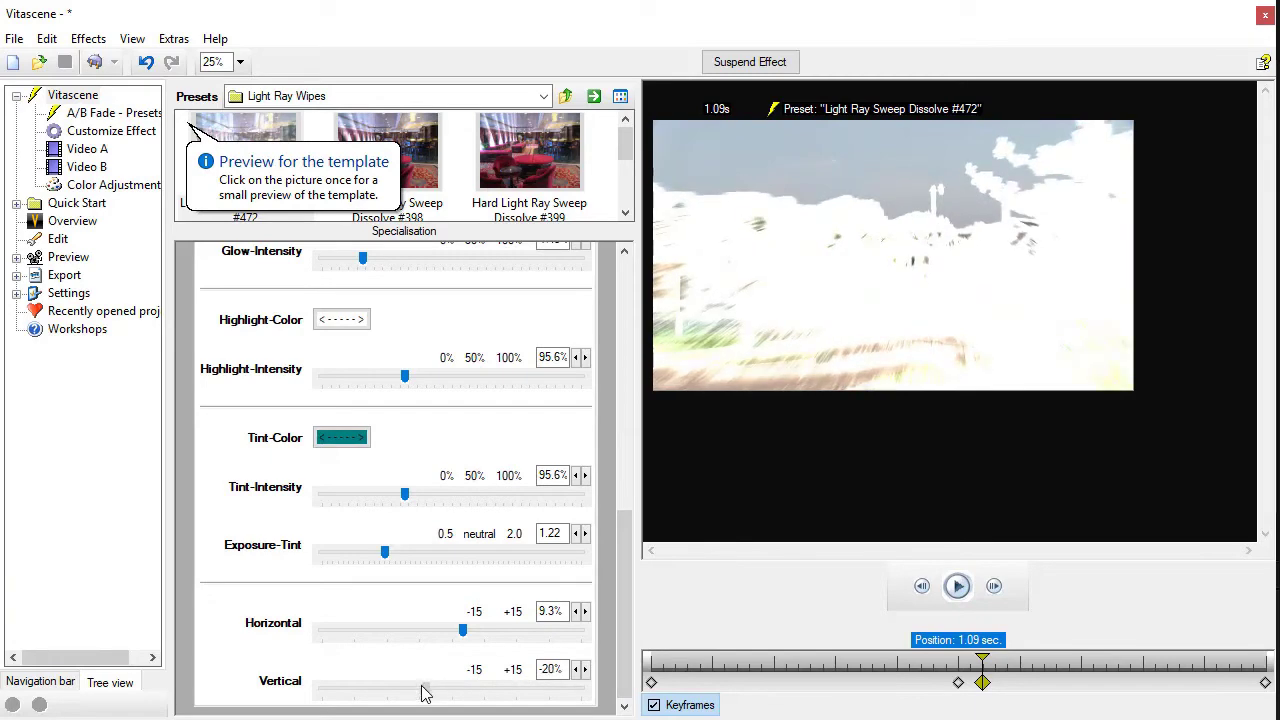
# - While the preview plays, set the ray offsets to about Horizontal -33% and Vertical -47%
pyautogui.click(957, 586)
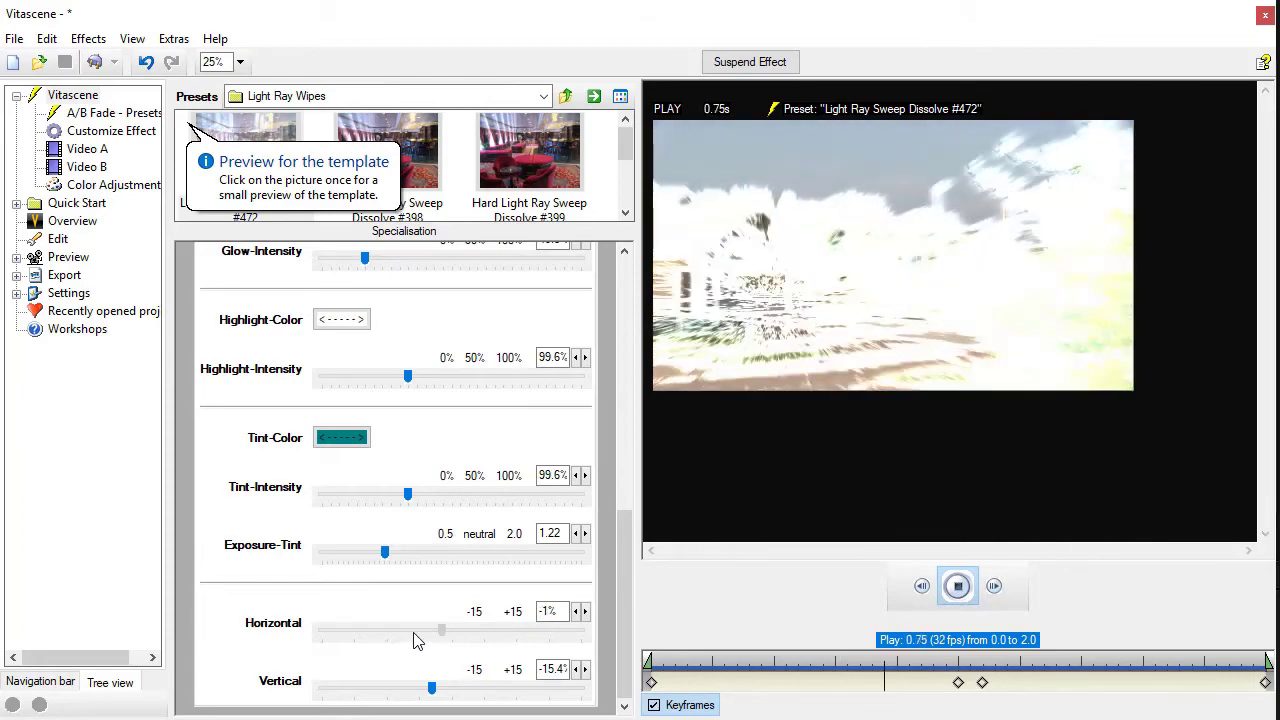
pyautogui.moveTo(417, 641); pyautogui.dragTo(406, 646)
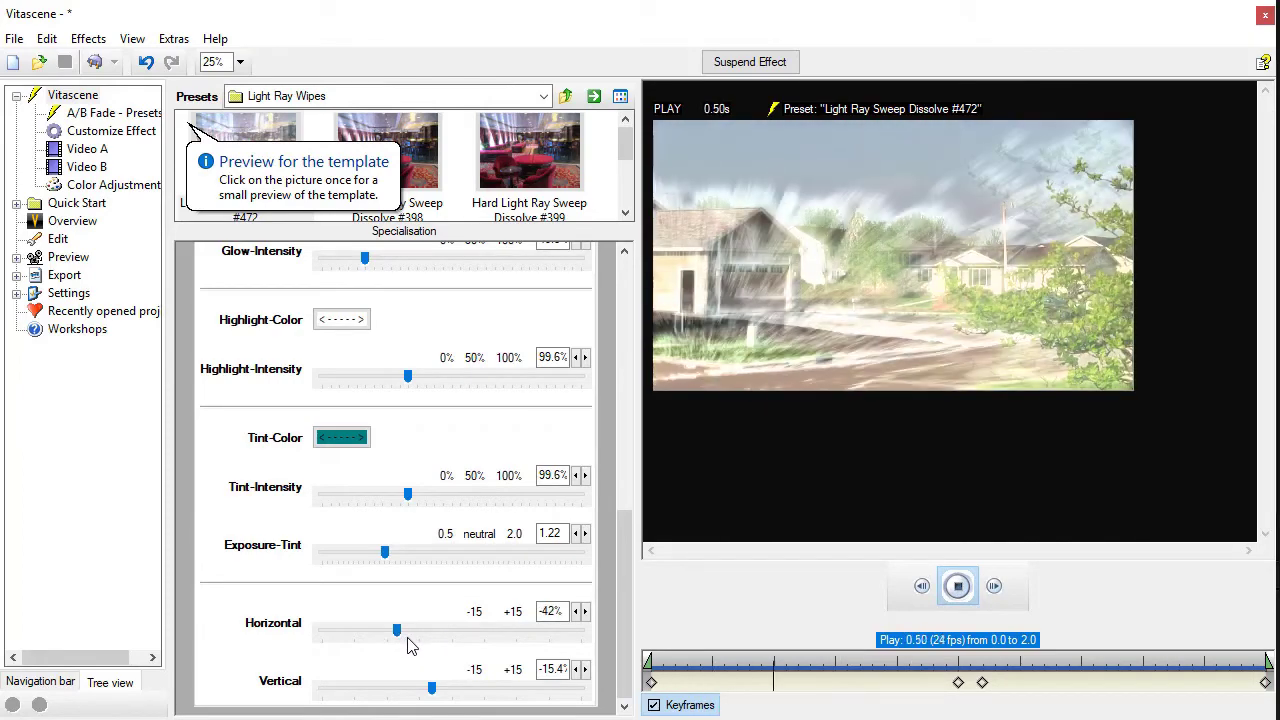
pyautogui.moveTo(431, 688); pyautogui.dragTo(394, 689)
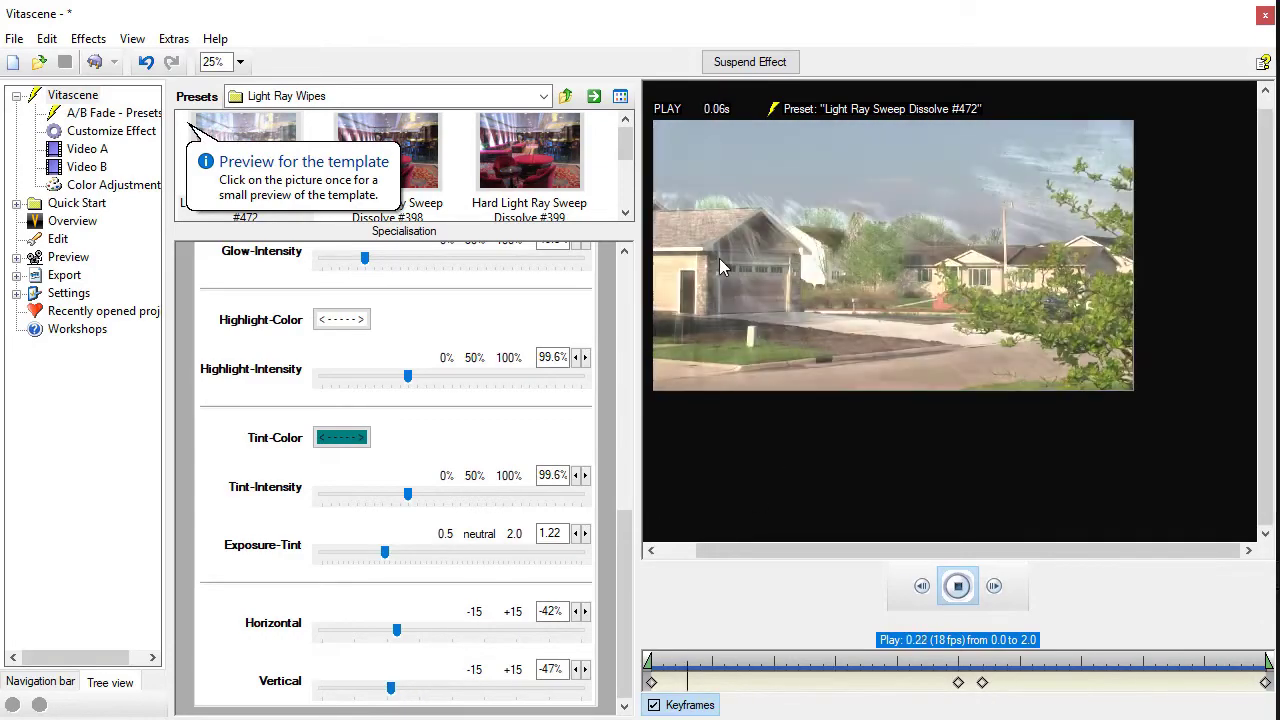
pyautogui.moveTo(400, 641); pyautogui.dragTo(423, 640)
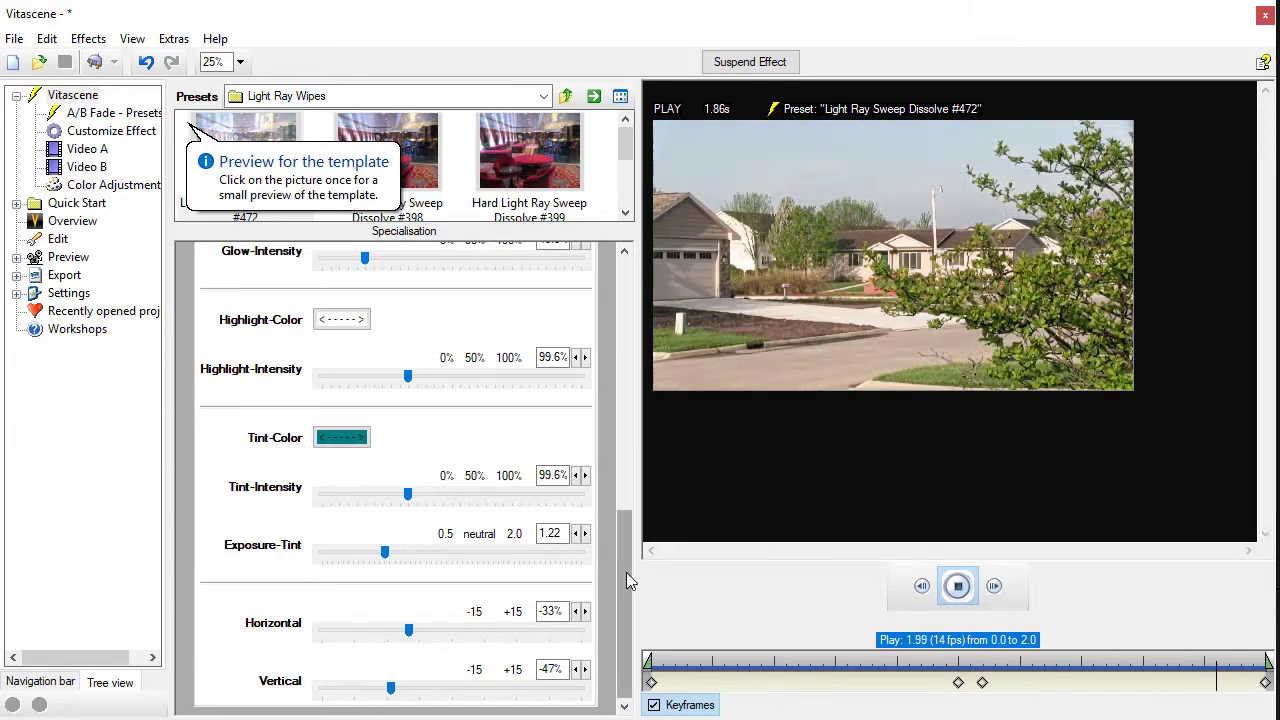
# - Adjust the remaining filter settings and close Vitascene
pyautogui.moveTo(626, 572); pyautogui.dragTo(621, 444)
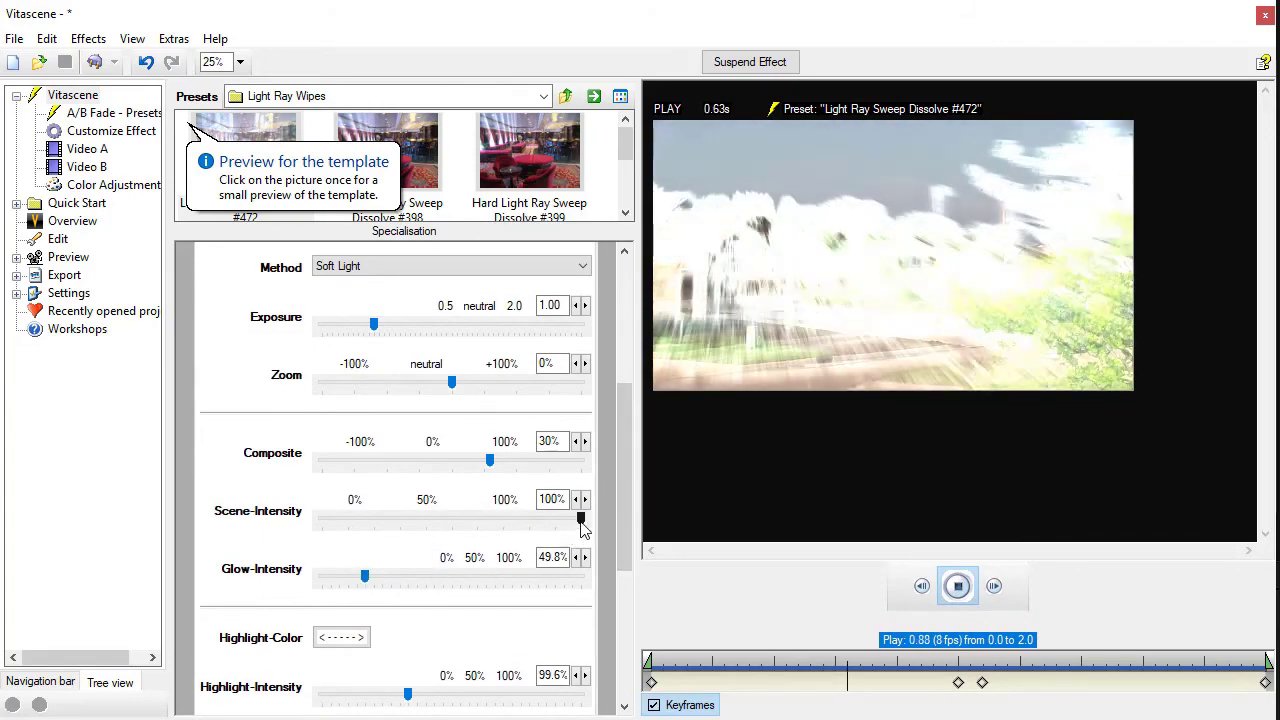
pyautogui.scroll(5, 615, 430)
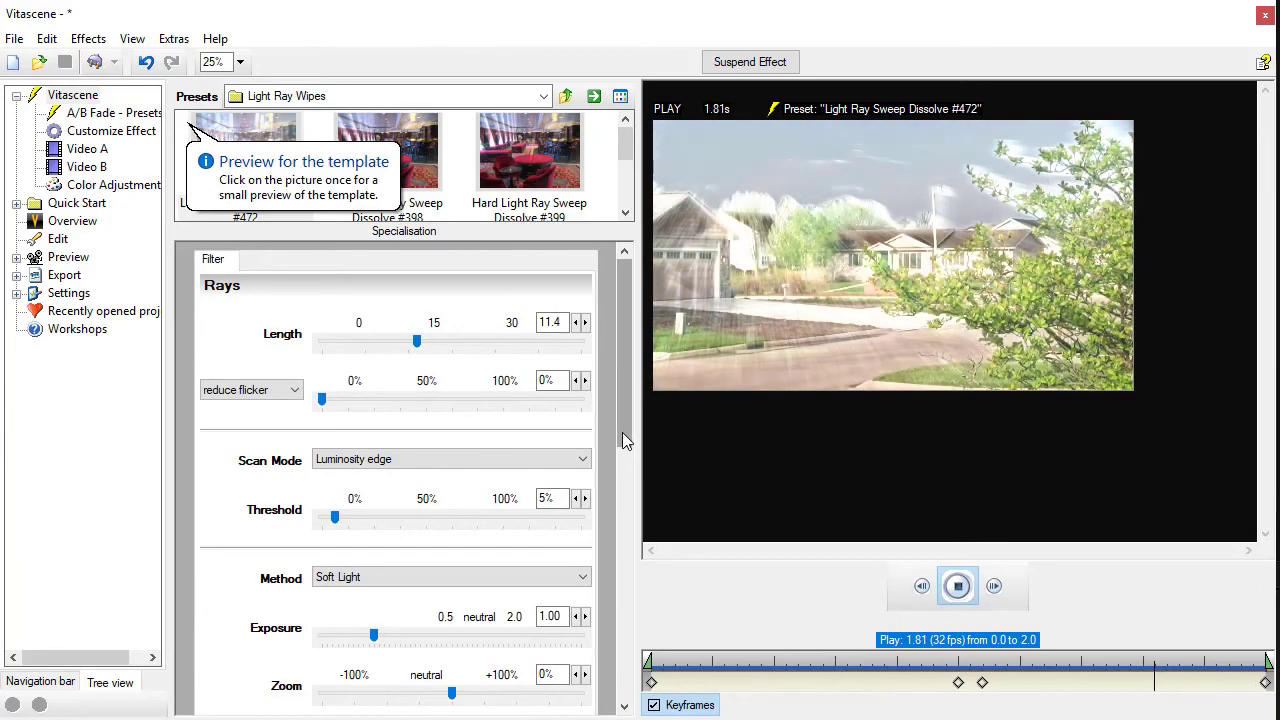
pyautogui.moveTo(622, 440); pyautogui.dragTo(649, 624)
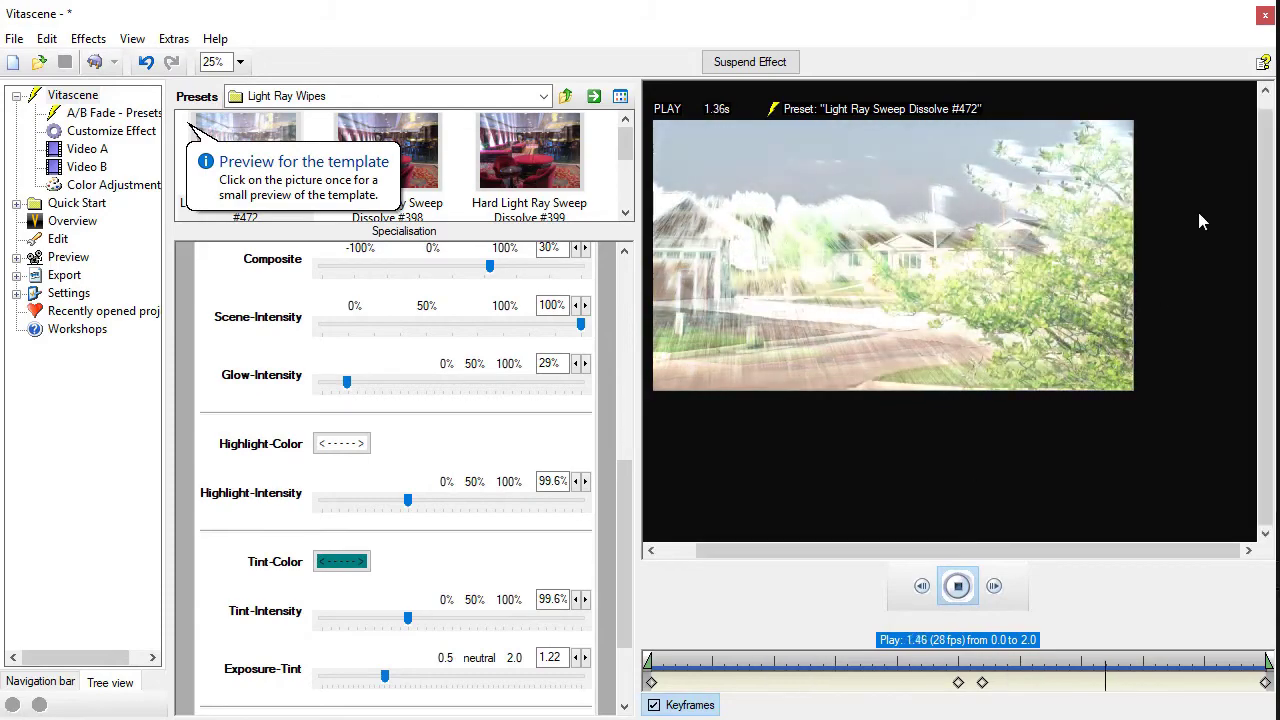
pyautogui.click(1265, 20)
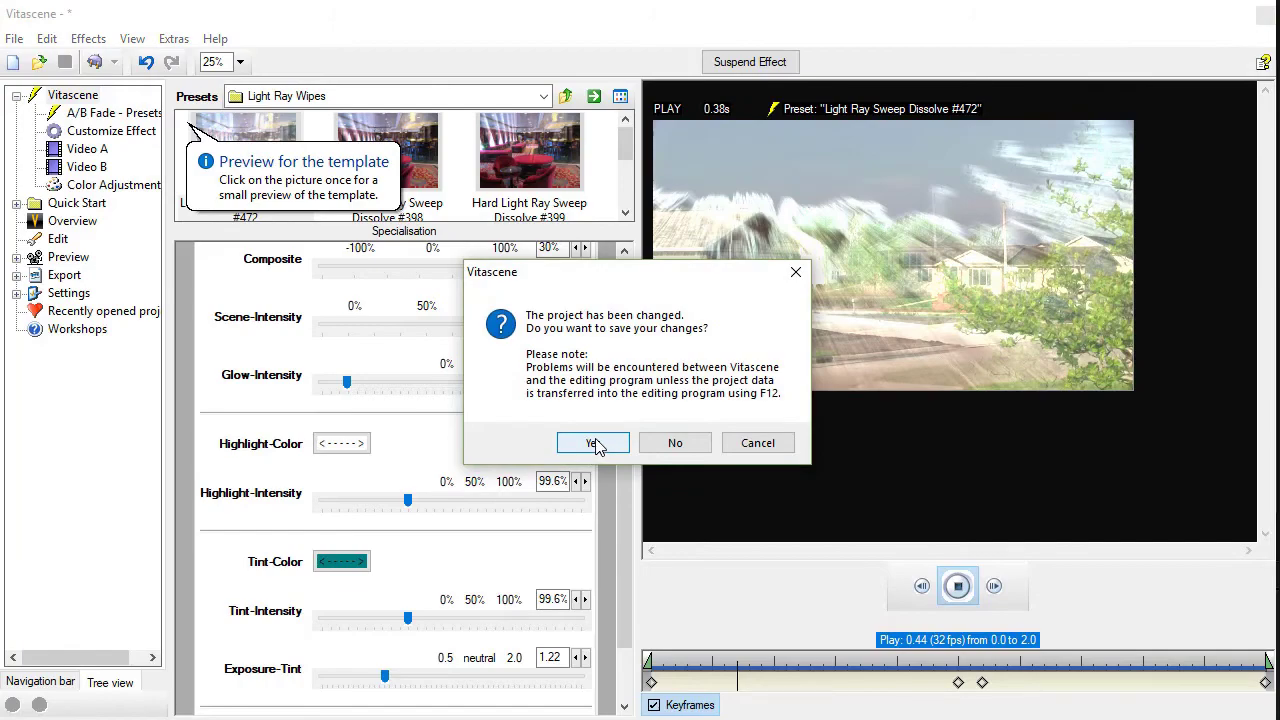
# - Save the Vitascene changes, close Transition Settings, widen the preview, and jump to about 7 seconds
pyautogui.click(595, 443)
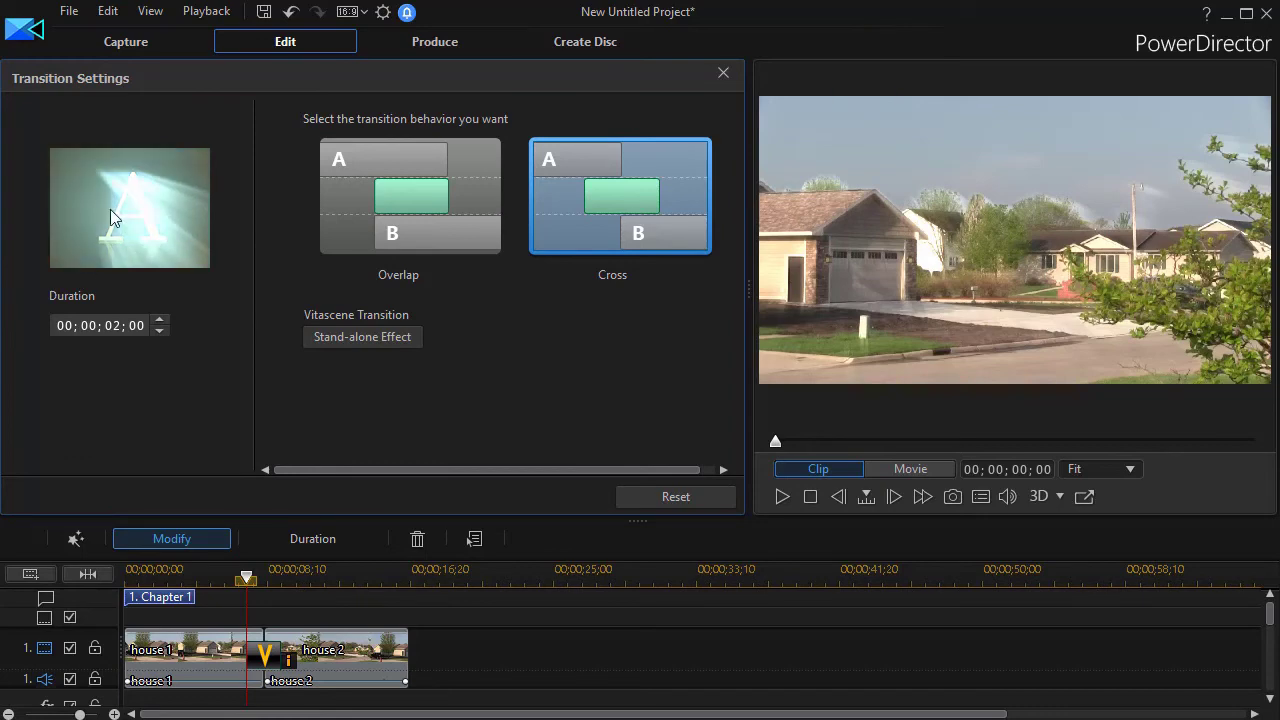
pyautogui.click(724, 74)
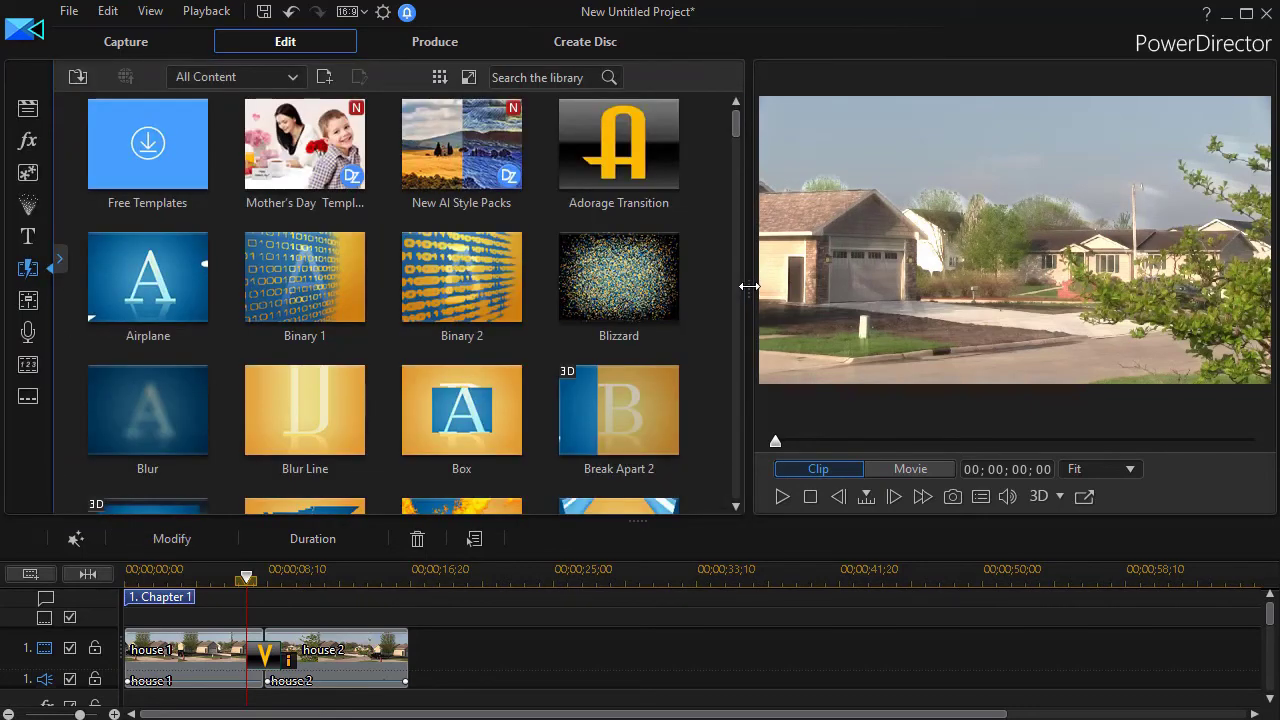
pyautogui.moveTo(414, 297); pyautogui.dragTo(386, 300)
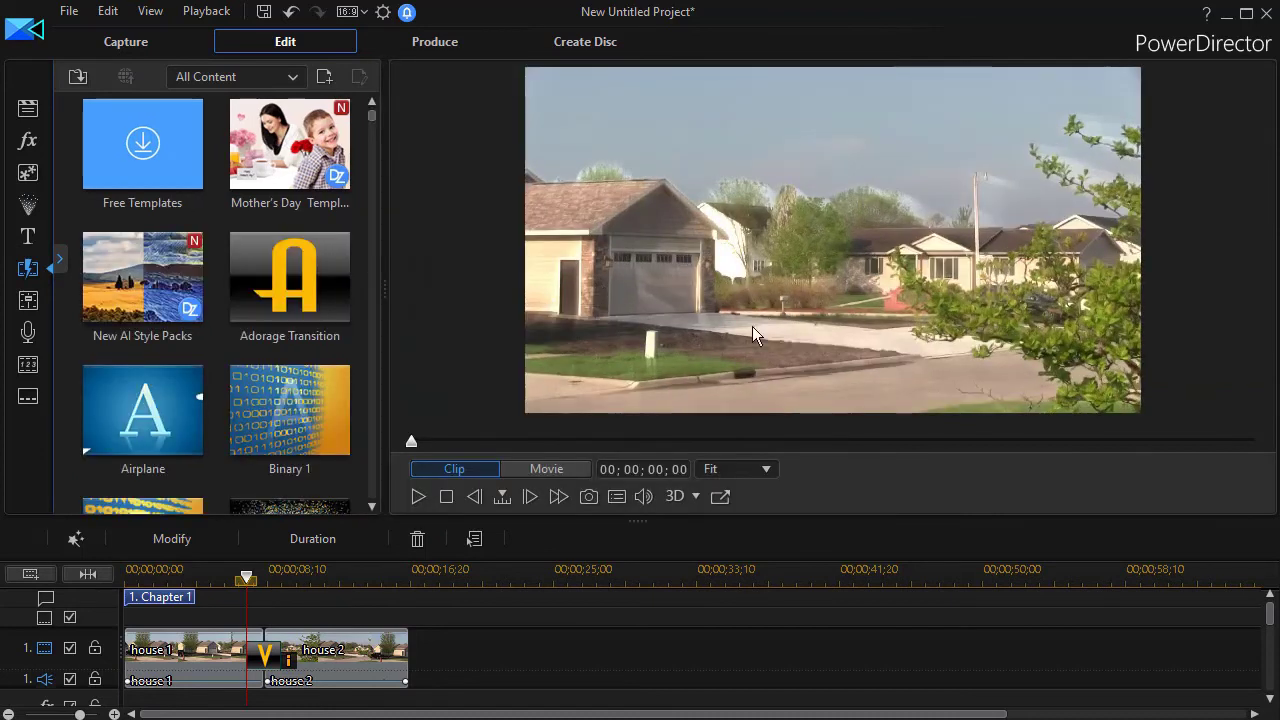
pyautogui.click(246, 579)
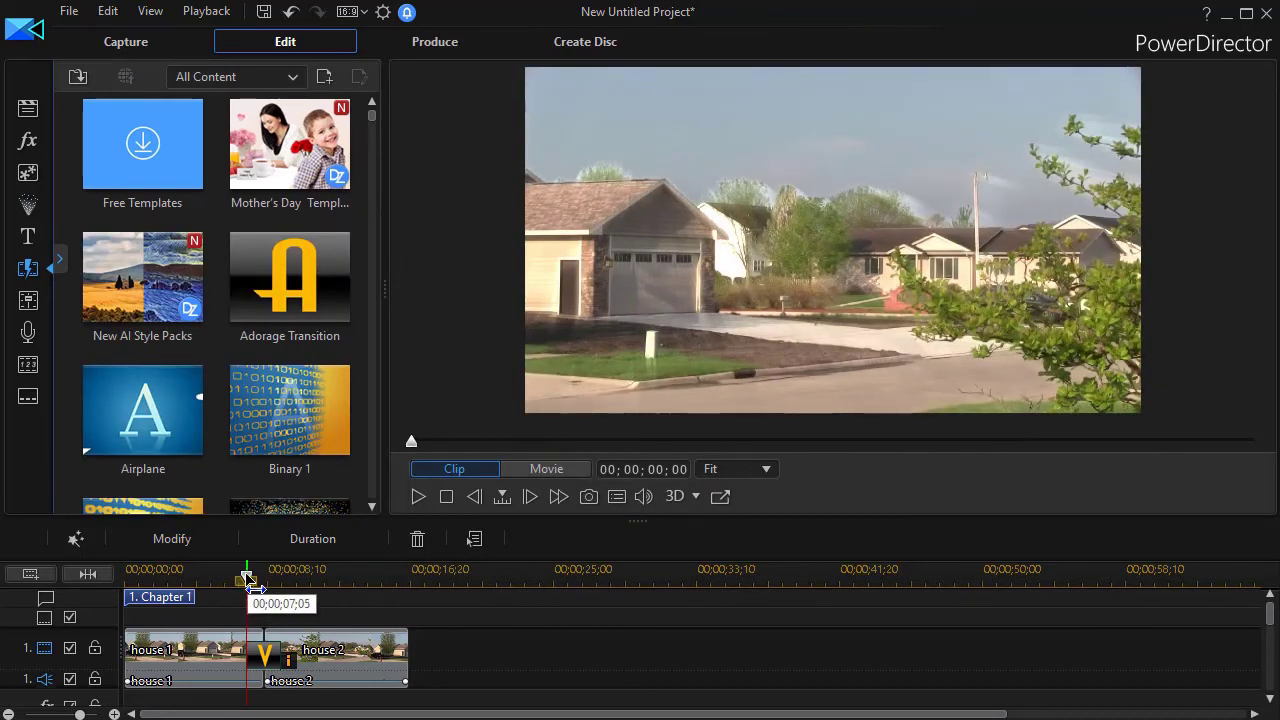
# - Play the movie in Movie mode from just before the transition, pausing at 00;00;13;25
pyautogui.click(232, 580)
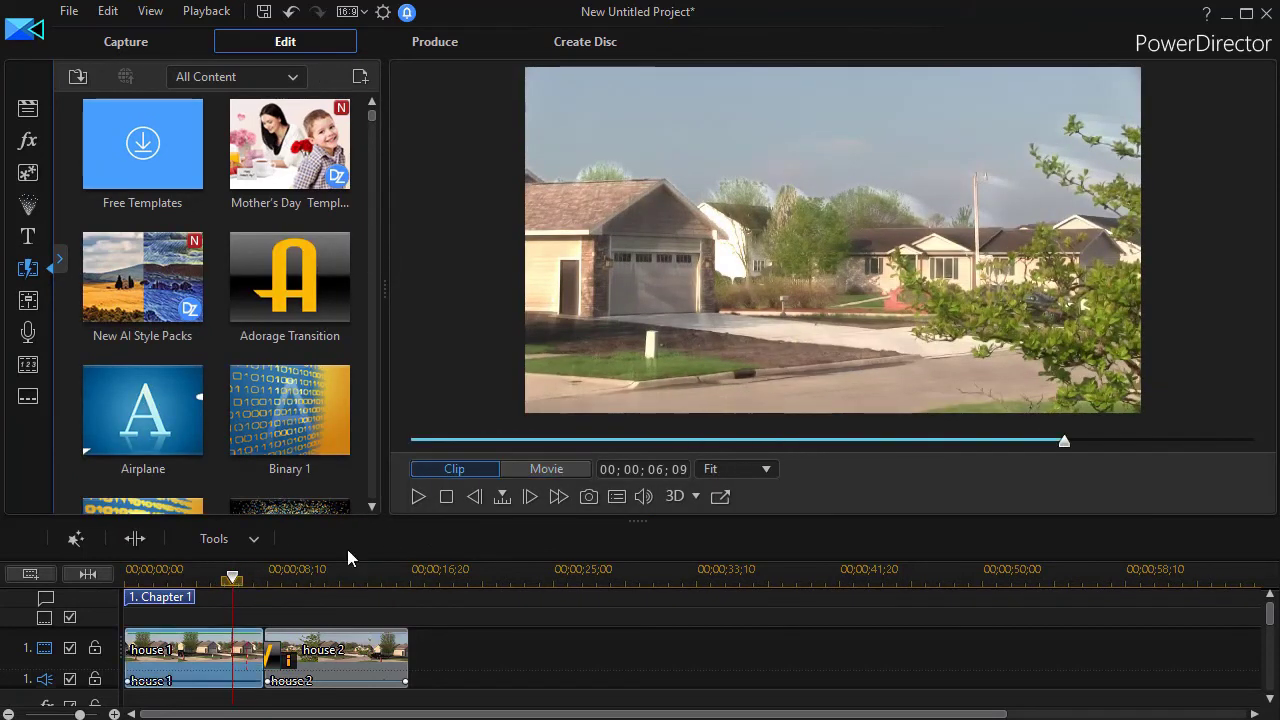
pyautogui.click(579, 468)
pyautogui.click(418, 497)
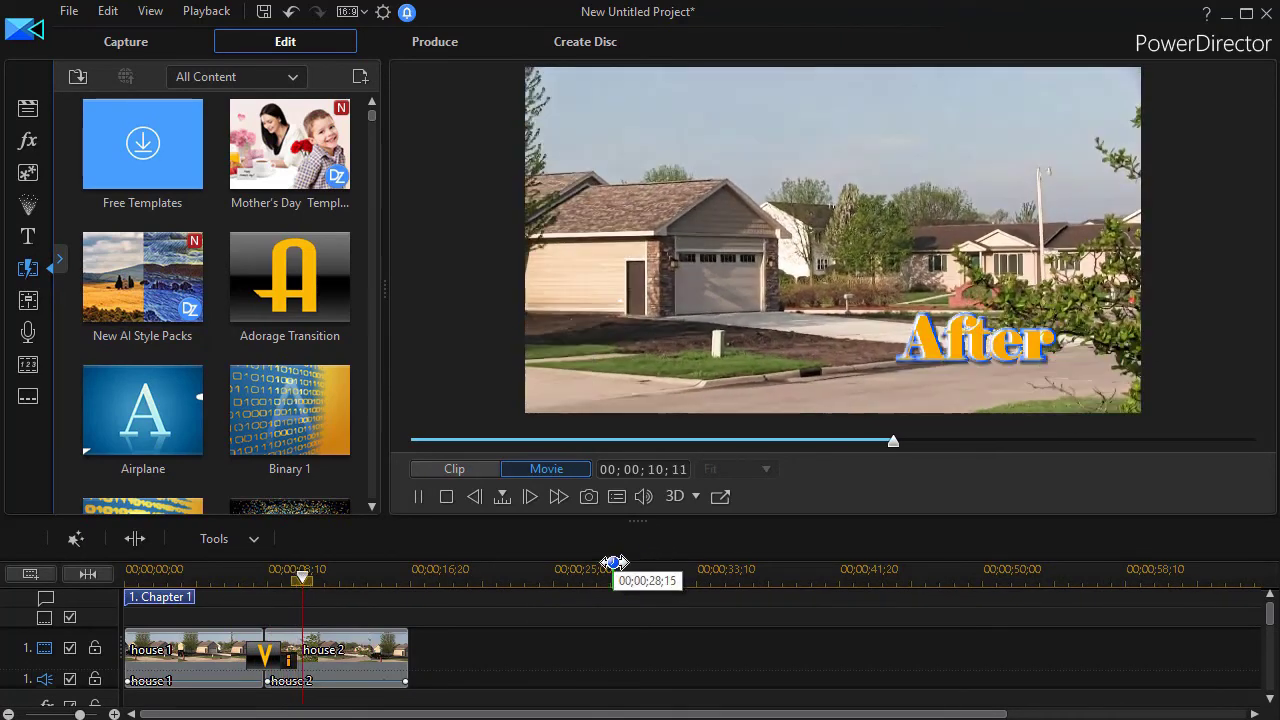
pyautogui.click(419, 498)
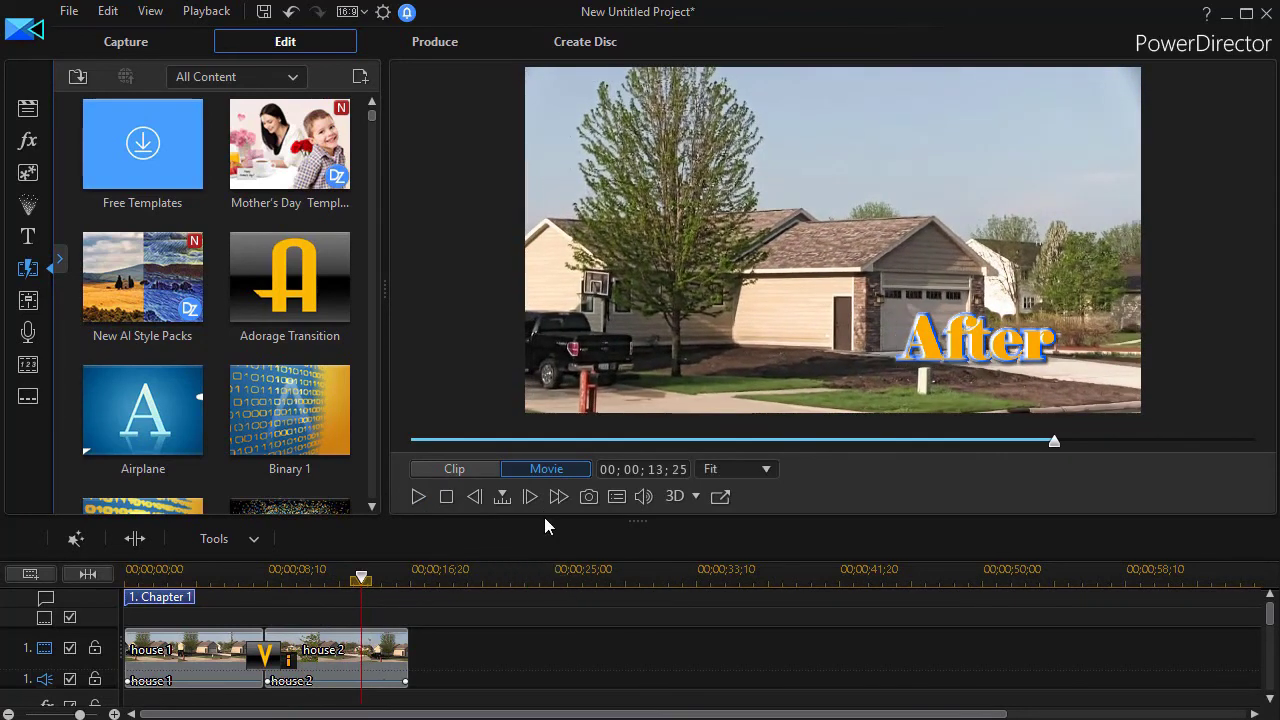